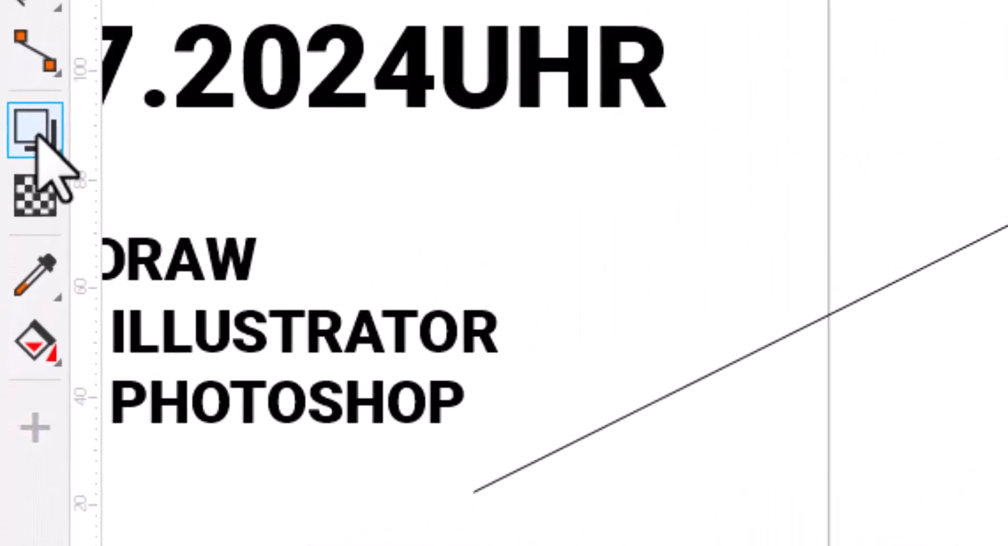
Start an Envelope on the five-line text block and remove the middle nodes from its left and right edges.
click(12, 340)
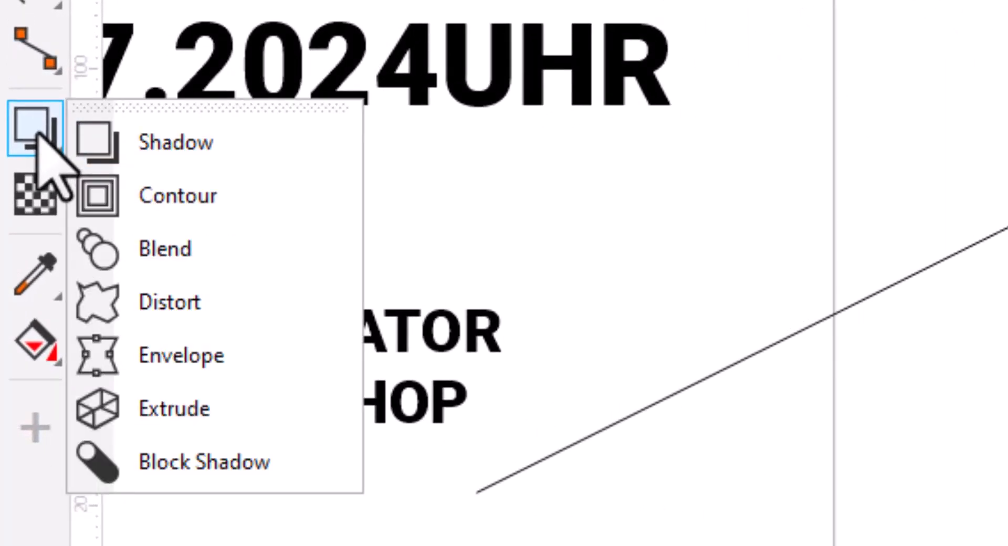
click(242, 362)
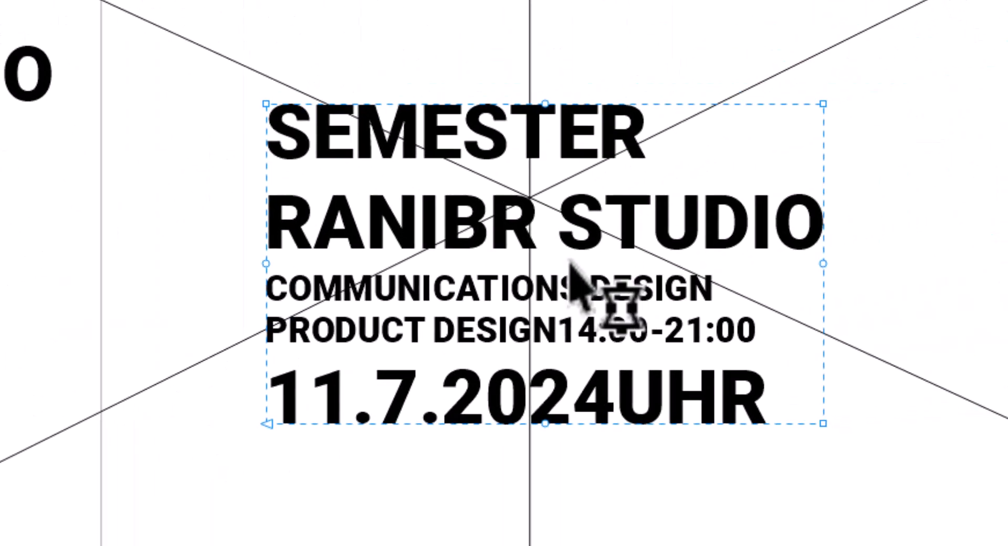
drag(201, 230, 830, 313)
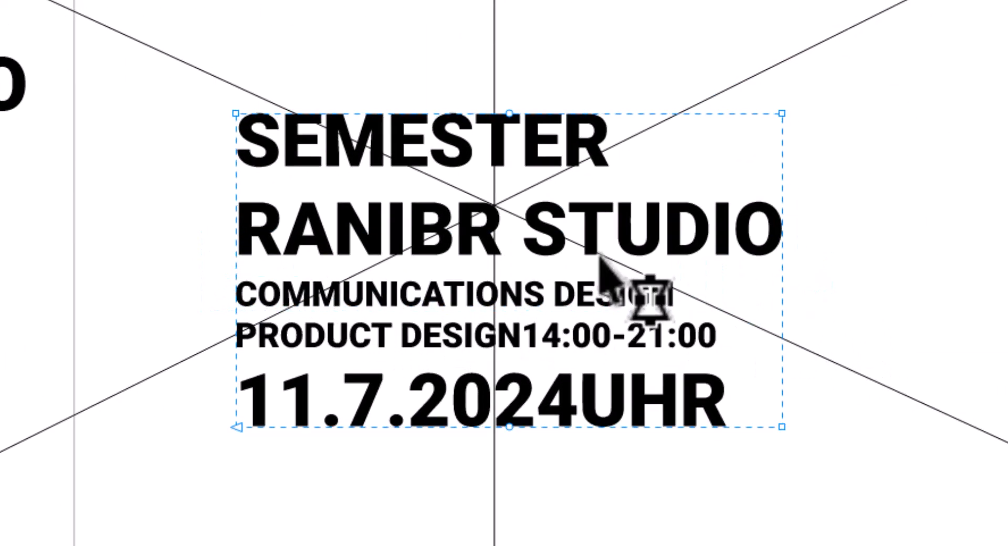
Shift the envelope's top and bottom middle nodes left together, to a little over a quarter of the text's width.
drag(461, 47, 587, 464)
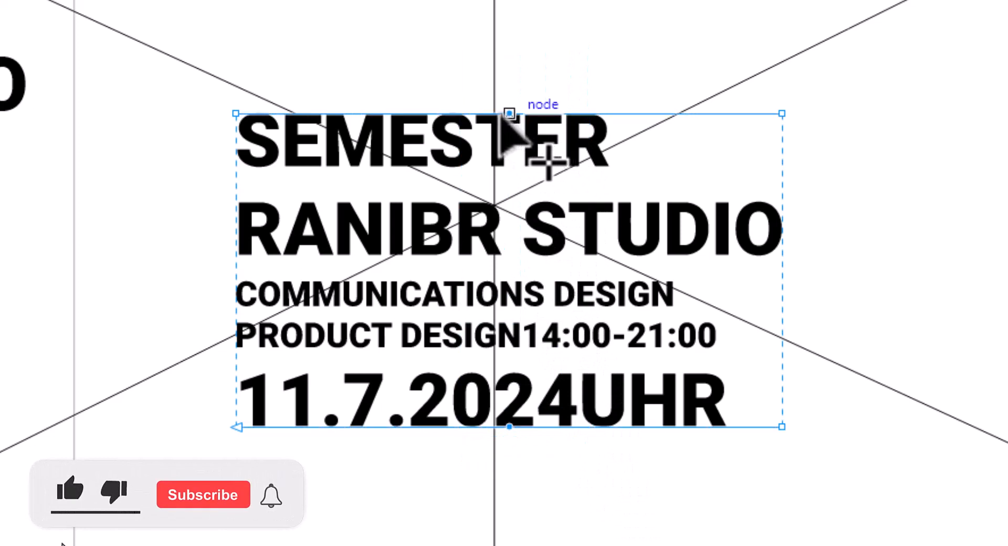
drag(510, 114, 396, 112)
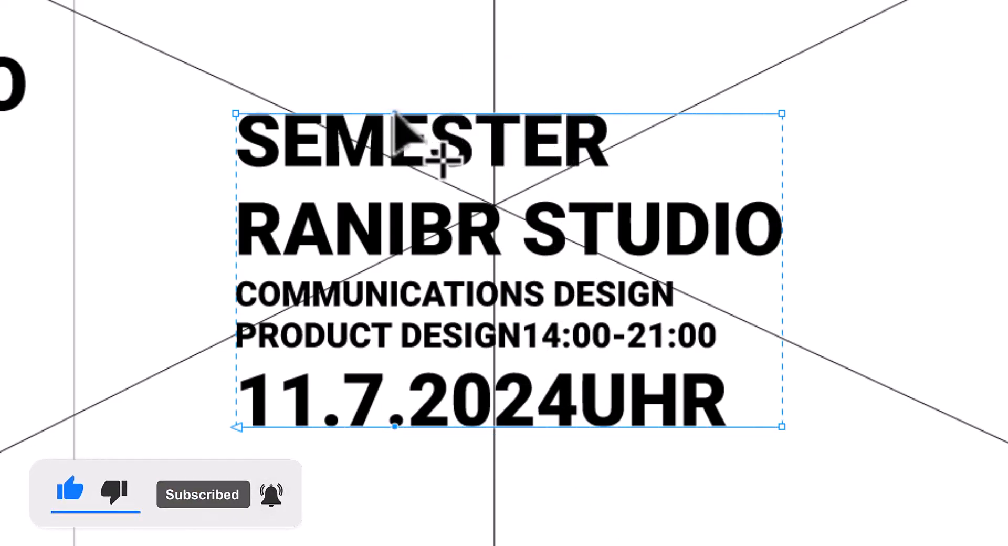
drag(395, 112, 393, 112)
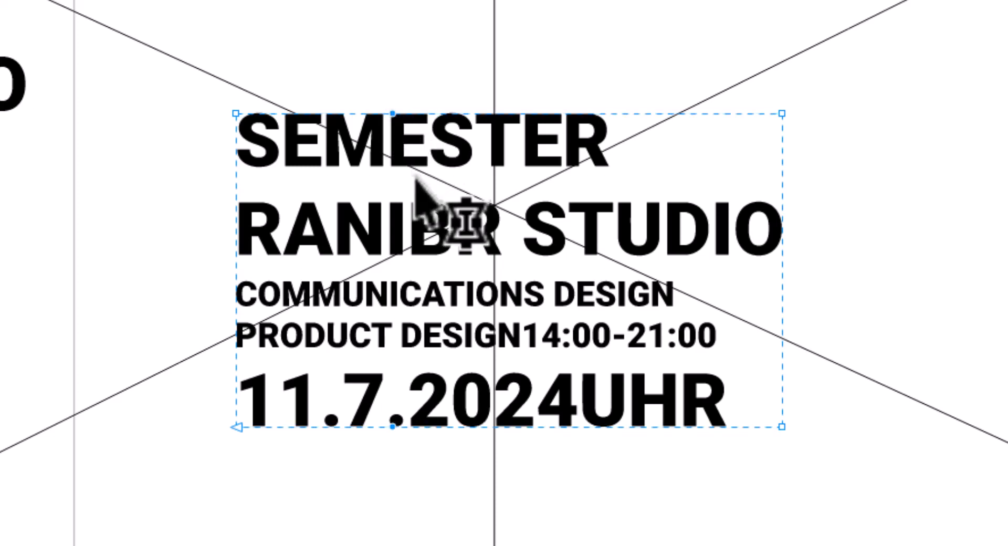
Add a second node to the envelope's top and bottom edges at about two-thirds width and make all segments straight lines.
double_click(614, 117)
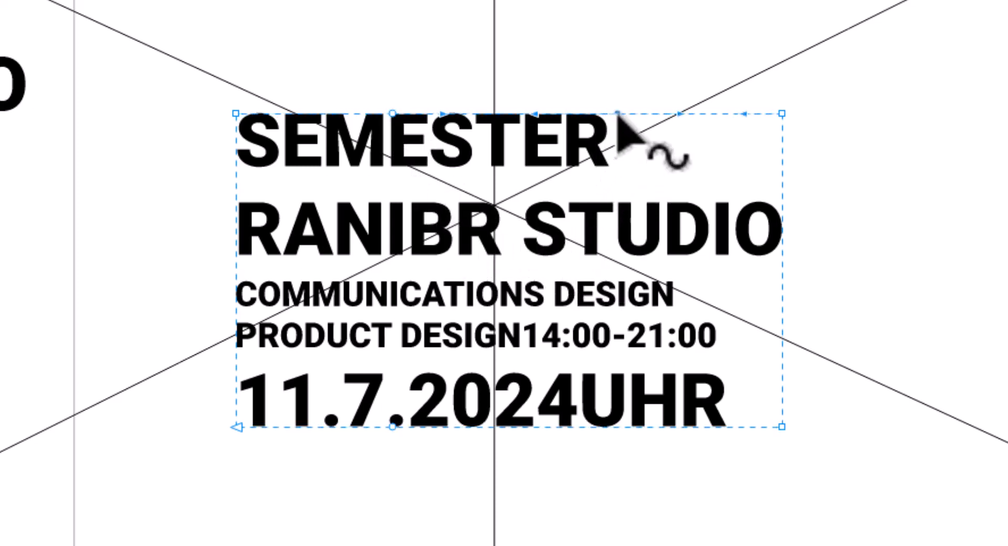
double_click(622, 427)
drag(185, 49, 940, 510)
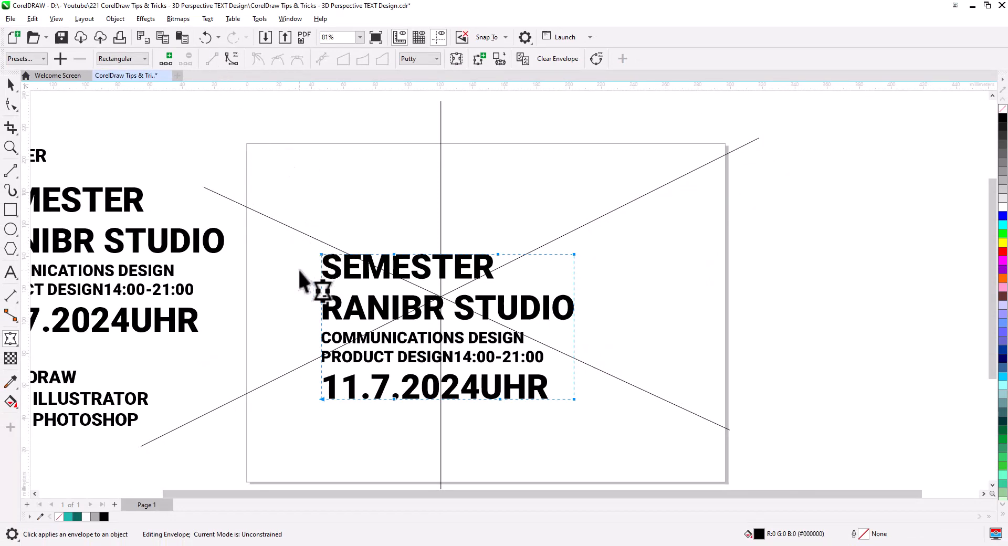
Move the text block up until its bottom-left corner rests on the rising diagonal guide line.
click(11, 83)
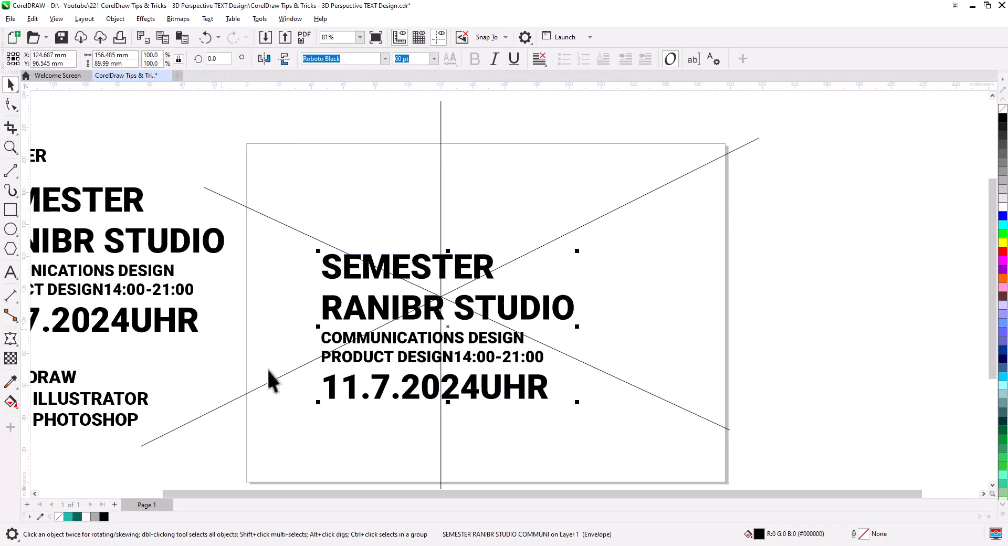
drag(334, 395, 303, 369)
drag(408, 327, 449, 323)
drag(366, 364, 367, 346)
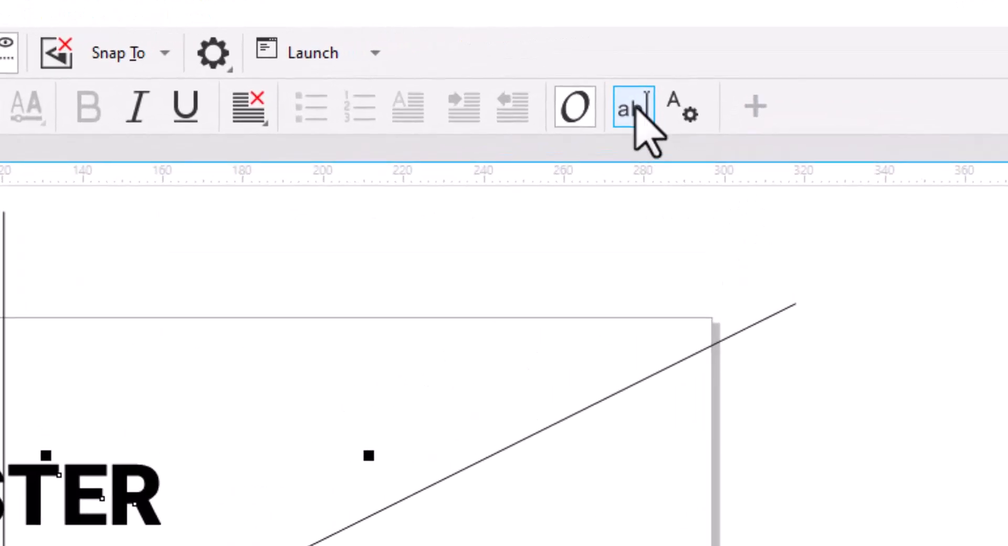
Indent the five text lines with leading spaces in Edit Text, the least at COMMUNICATIONS DESIGN and the most at SEMESTER.
click(636, 105)
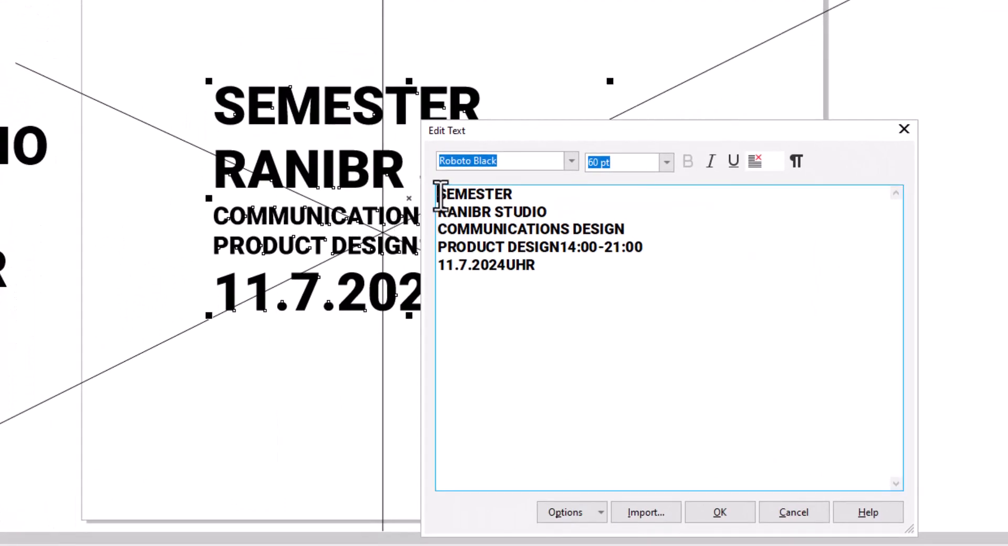
click(439, 196)
click(440, 230)
click(439, 246)
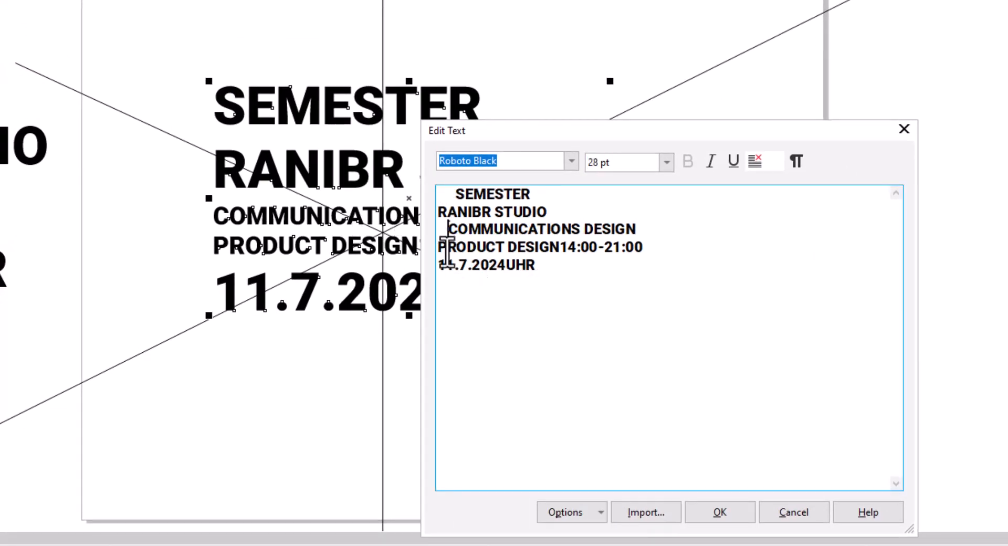
click(440, 213)
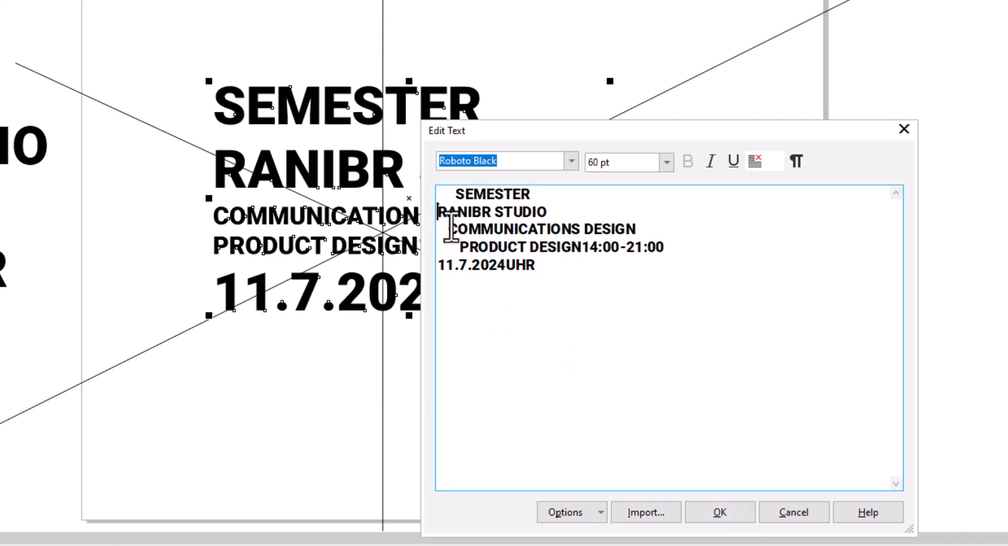
click(455, 195)
click(439, 265)
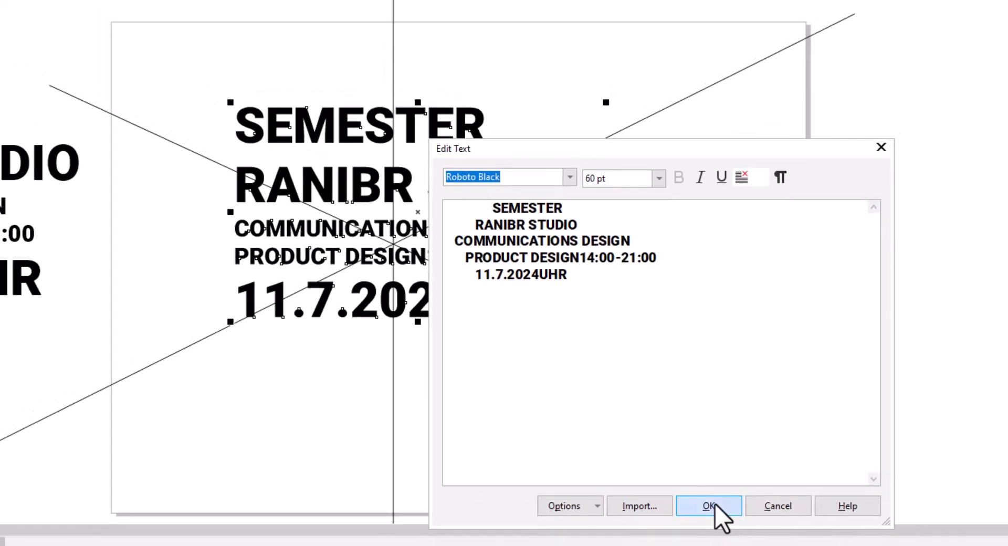
click(710, 506)
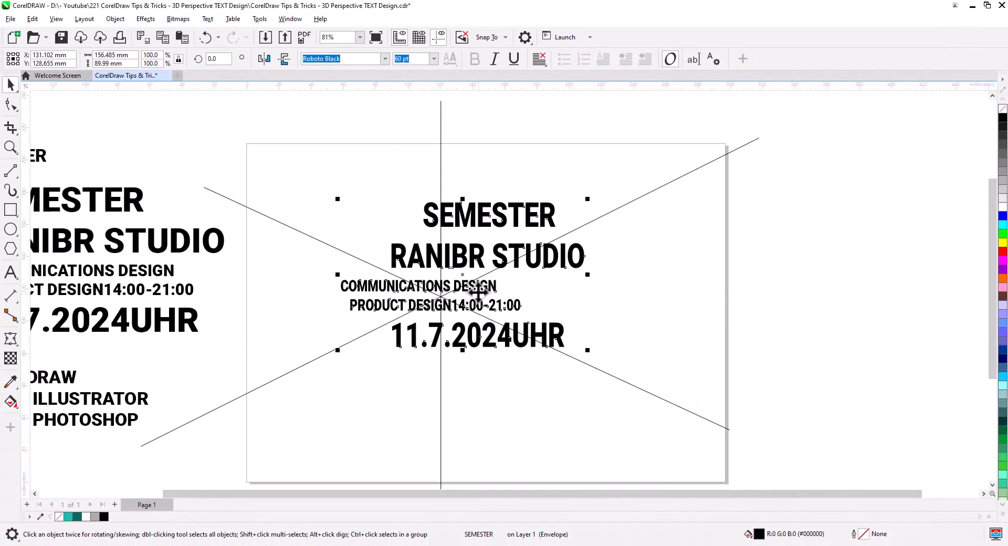
Raise all envelope nodes right of the left edge so the text's first section slants up along the rising diagonal.
click(6, 105)
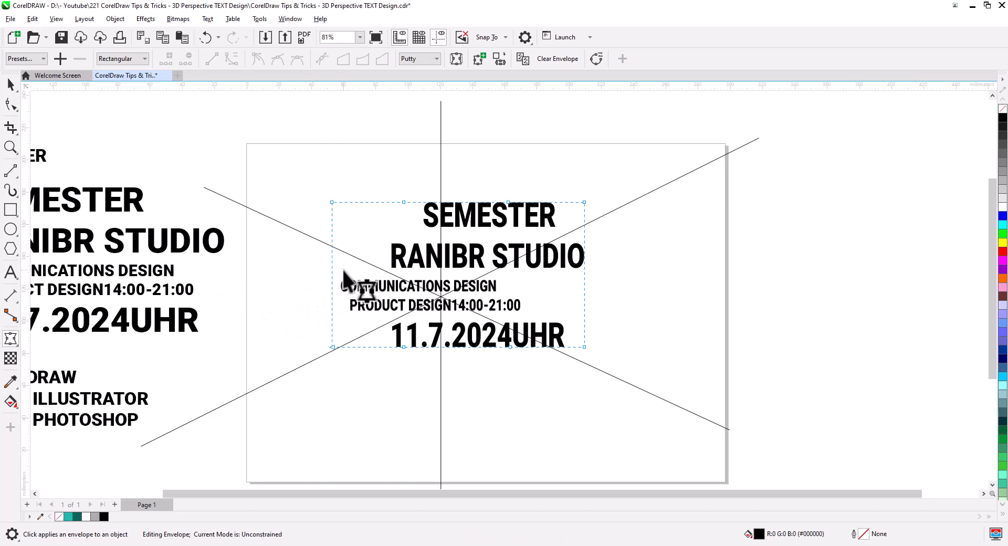
drag(375, 169, 501, 287)
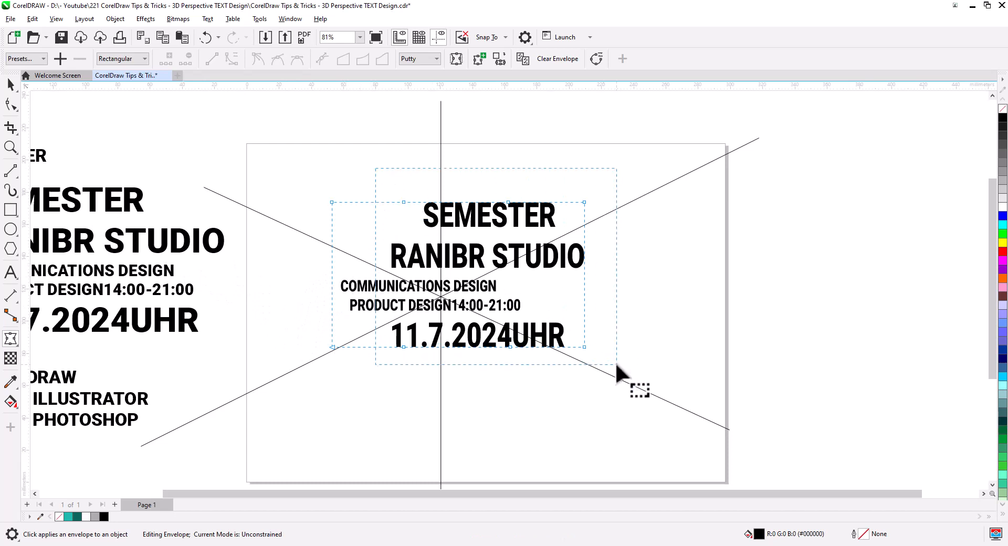
drag(615, 362, 616, 362)
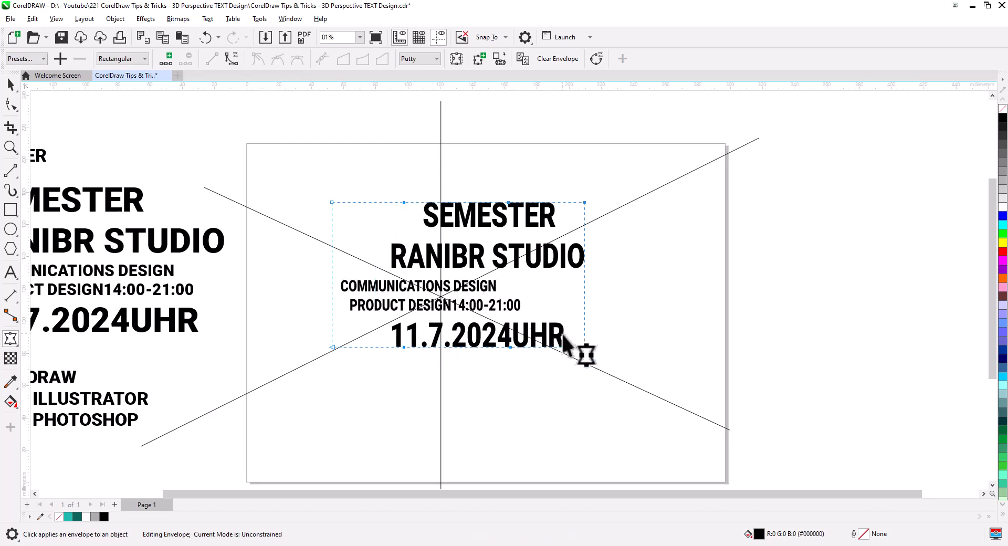
drag(586, 348, 580, 315)
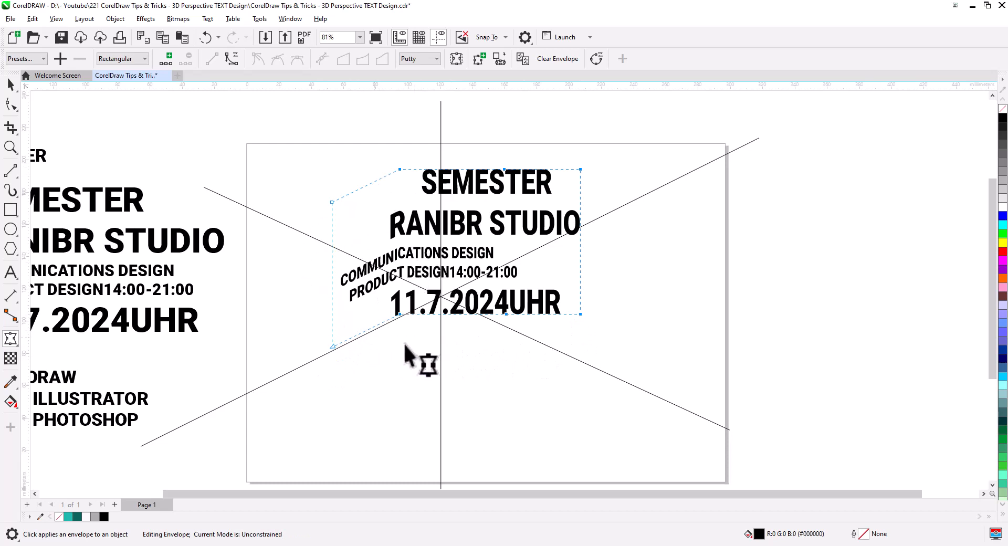
Move the text block so the bottom of its first fold meets the intersection of the guide lines.
click(10, 85)
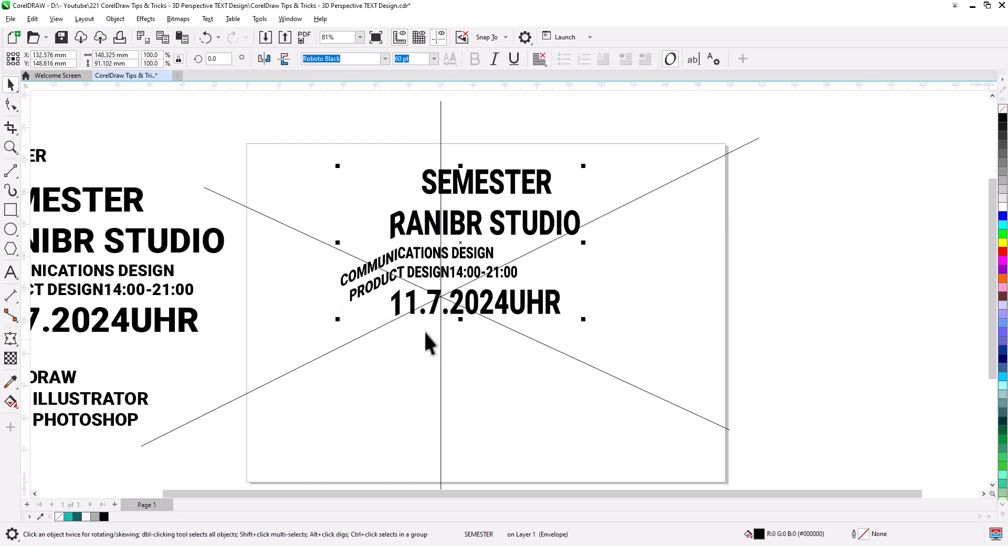
drag(414, 314, 438, 332)
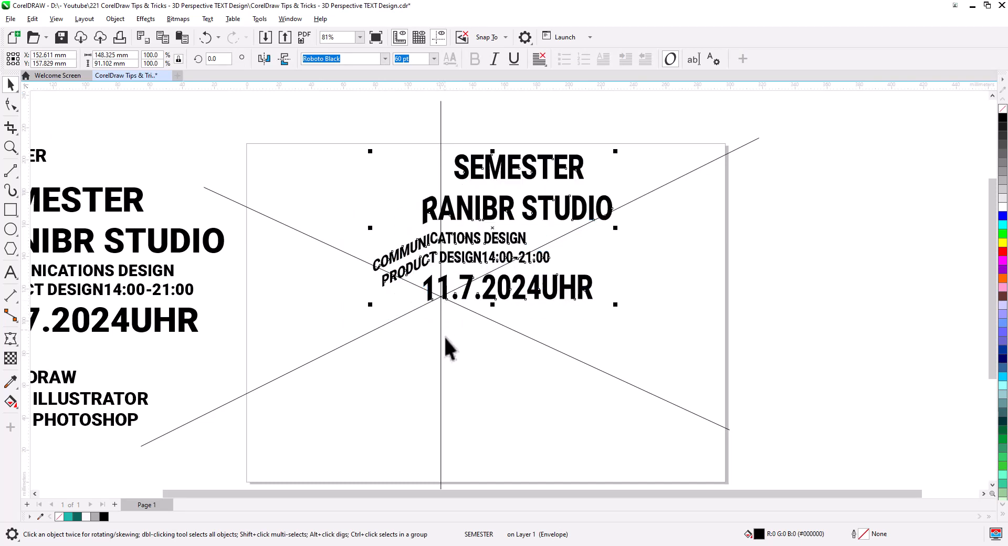
click(465, 338)
Place a copy of the rising diagonal guide line parallel to and above the original.
click(401, 314)
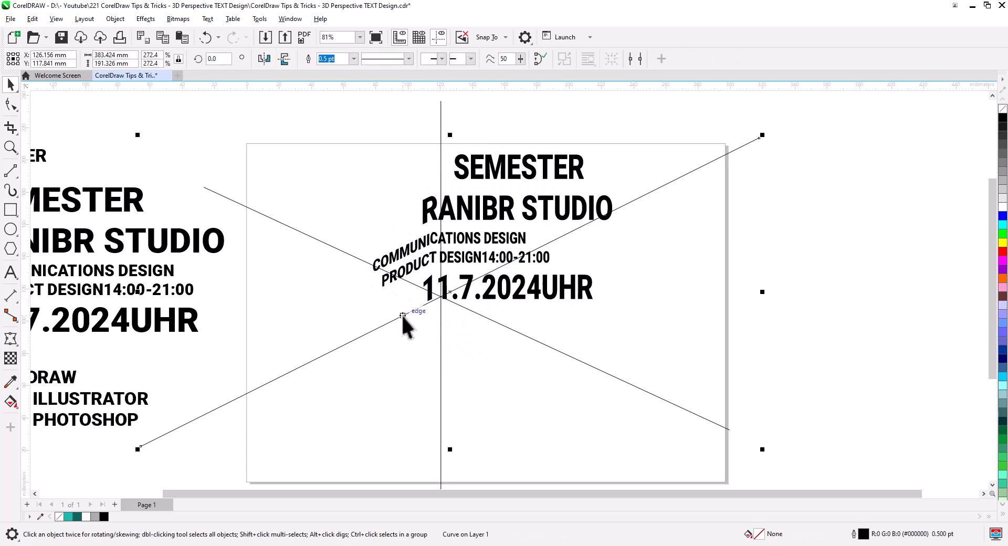
drag(401, 314, 391, 262)
click(420, 283)
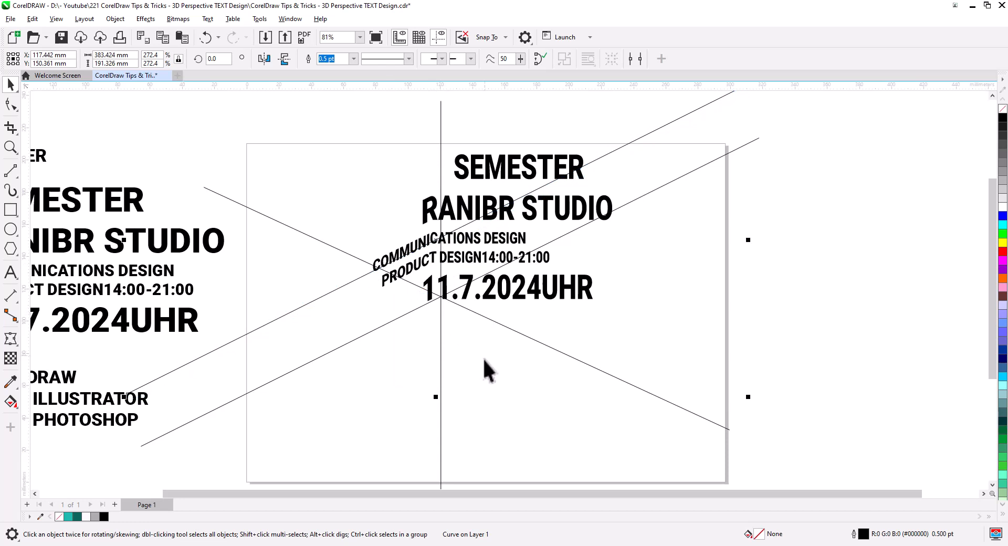
Lower the text envelope's nodes right of the first fold so the middle section slants down along the falling diagonal.
click(584, 294)
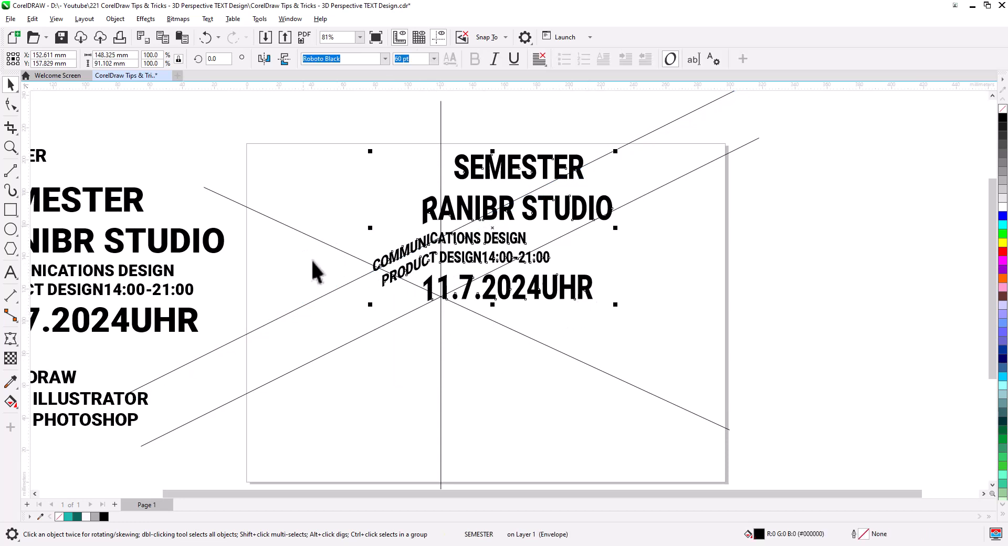
click(11, 104)
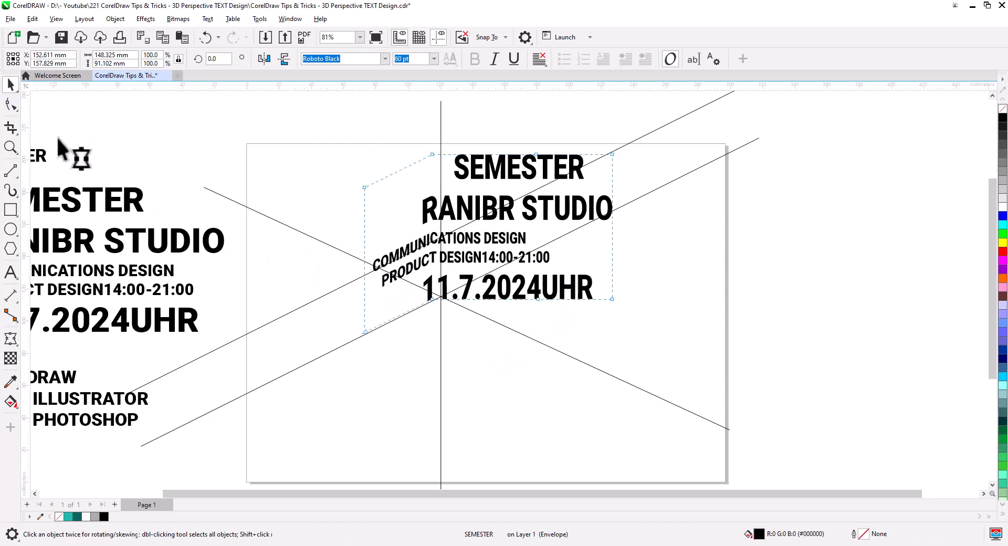
drag(677, 335, 468, 137)
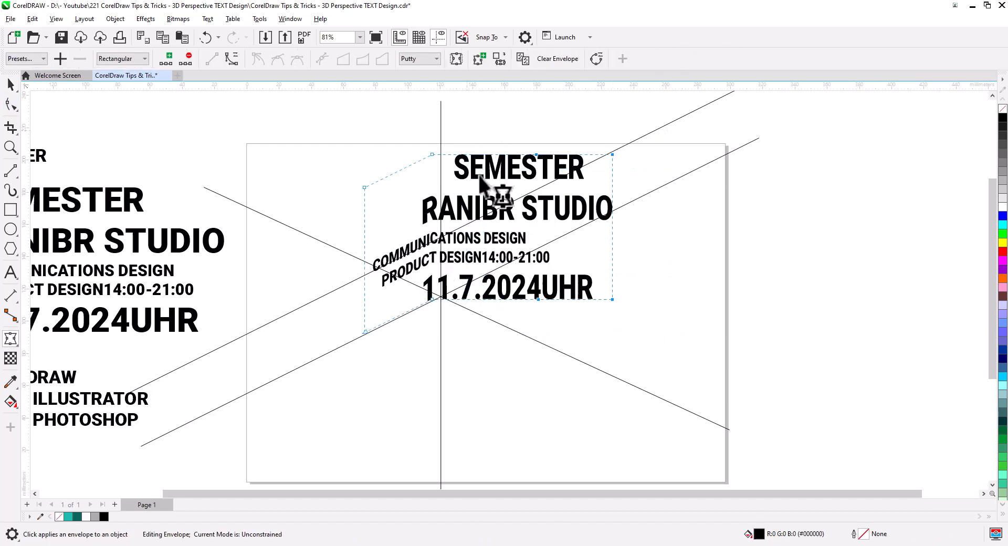
drag(612, 302, 615, 348)
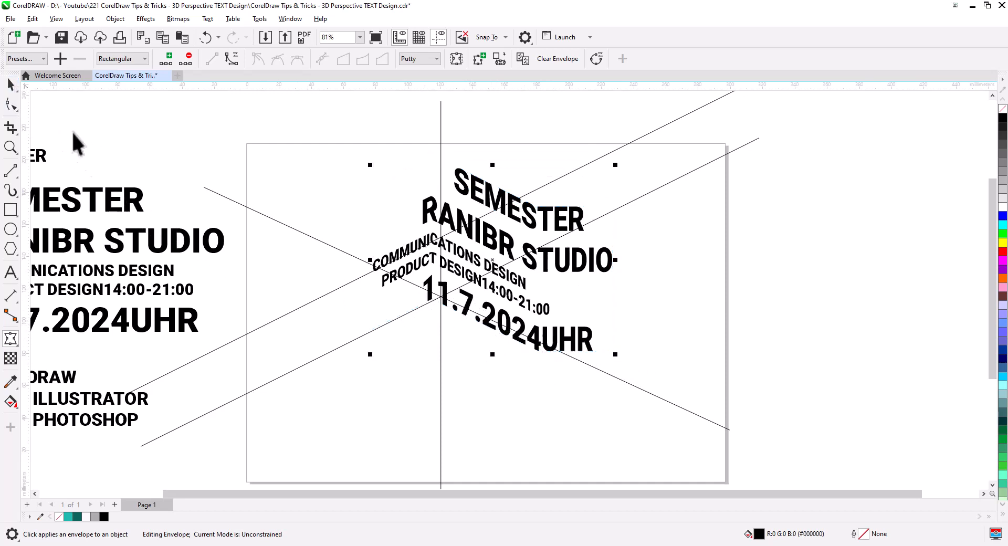
Place another copy of the rising diagonal guide line through the bottom of the text's second fold.
key(space)
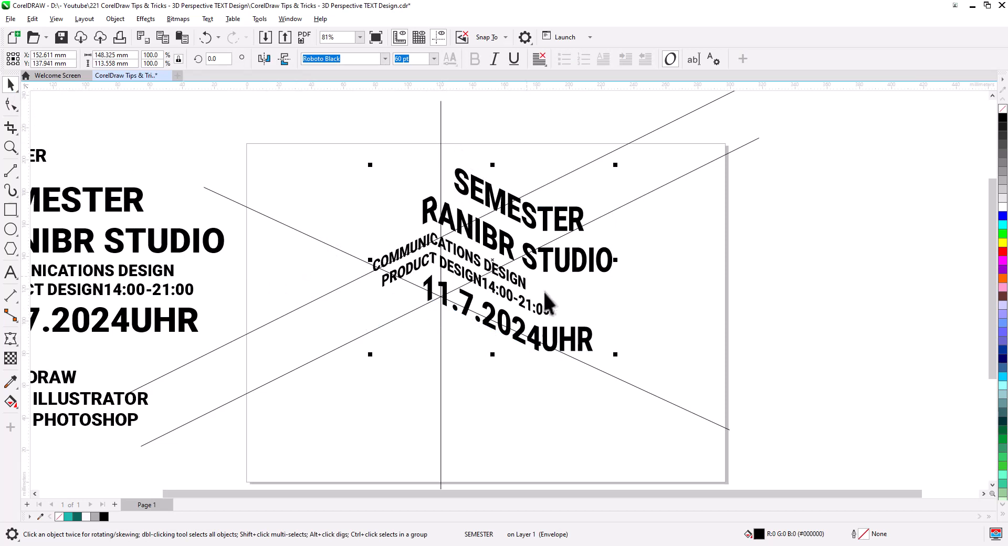
drag(601, 216, 675, 282)
click(698, 309)
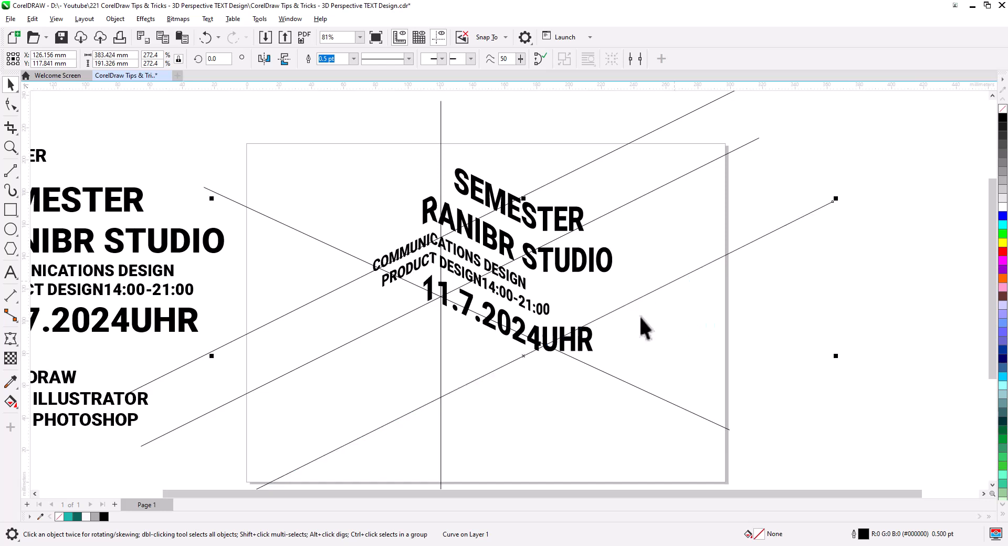
Raise the text envelope's two right-end nodes so the last section slants up, with its lower edge aligned to the new diagonal line.
click(526, 286)
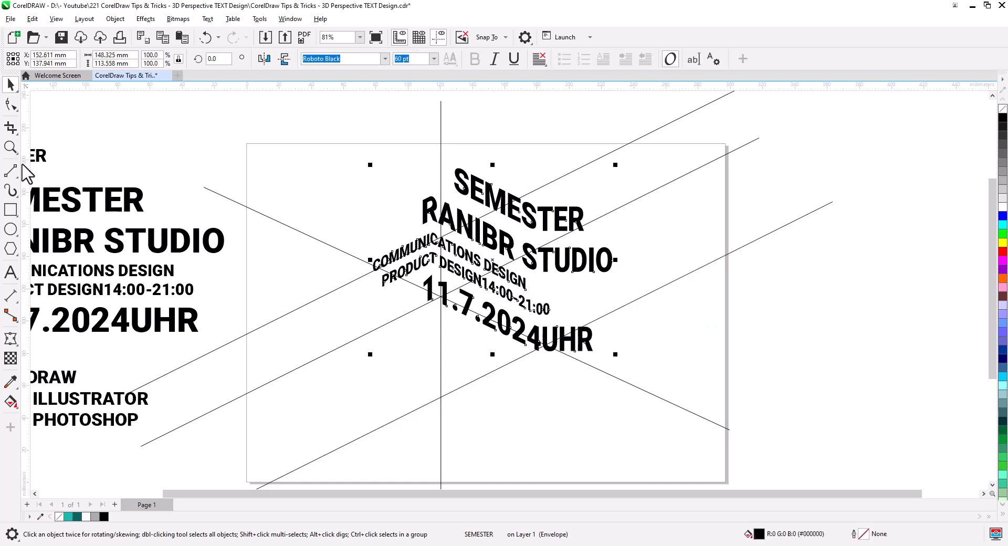
click(11, 338)
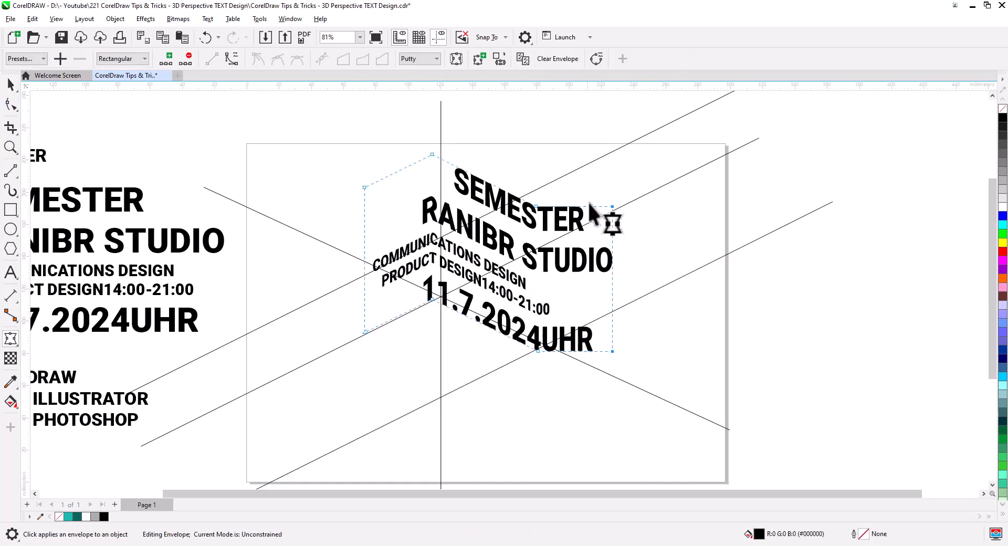
drag(612, 350, 606, 314)
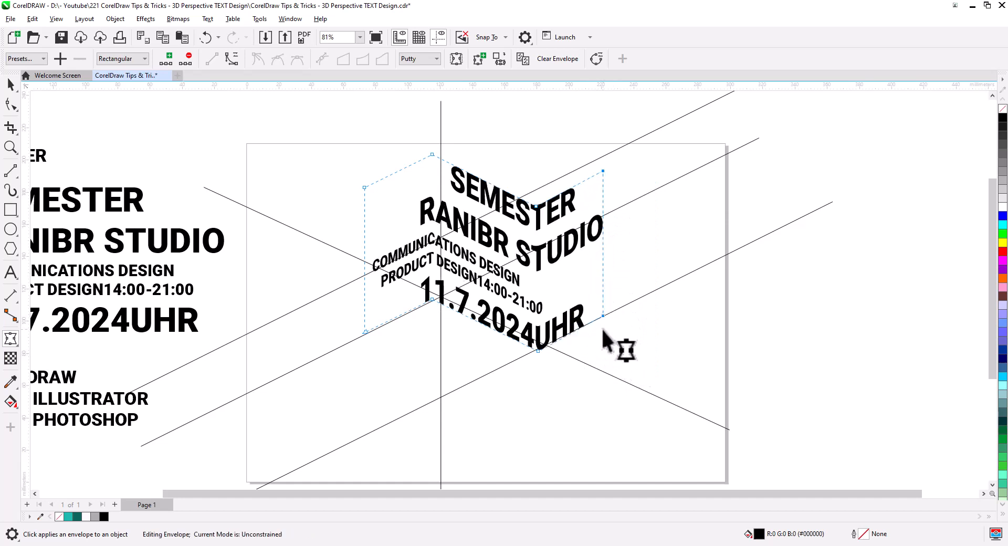
scroll(586, 341, up, 1)
scroll(585, 340, up, 3)
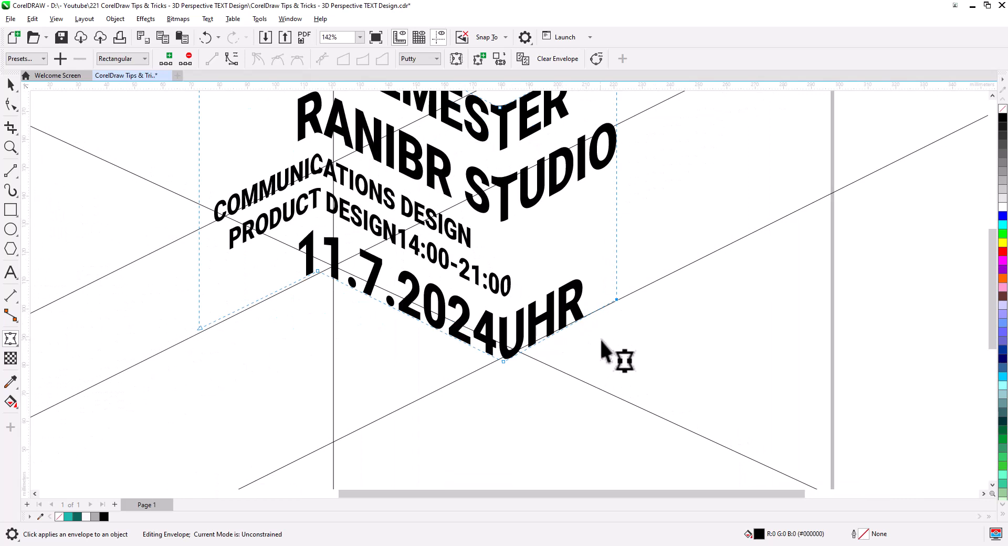
drag(617, 298, 617, 302)
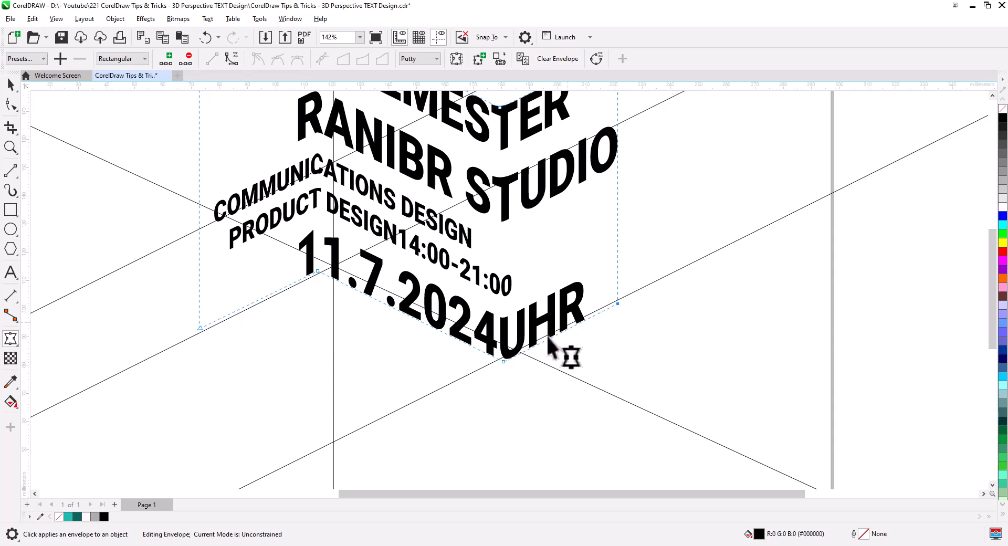
scroll(541, 353, down, 3)
key(space)
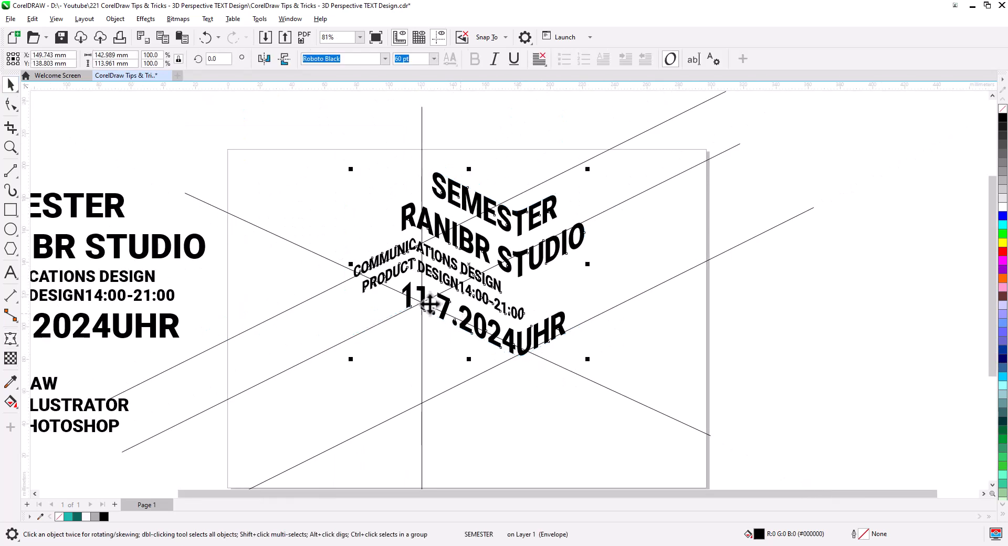
Remove the spaces before COMMUNICATIONS DESIGN and 11.7.2024UHR in the folded text, and reduce those before its other lines.
click(414, 225)
click(694, 59)
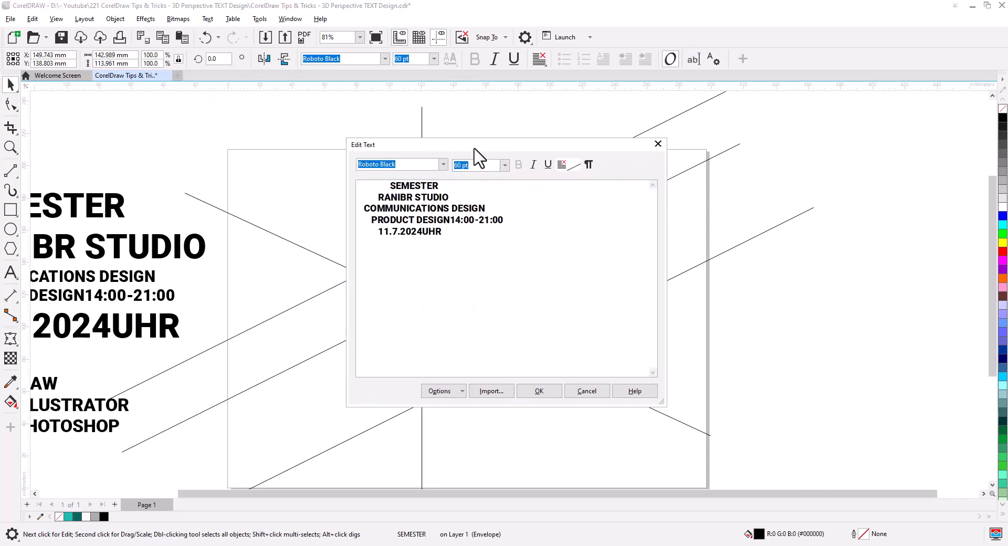
drag(475, 148, 700, 249)
click(585, 311)
key(Delete)
click(594, 323)
key(Delete)
drag(605, 334, 578, 336)
key(Delete)
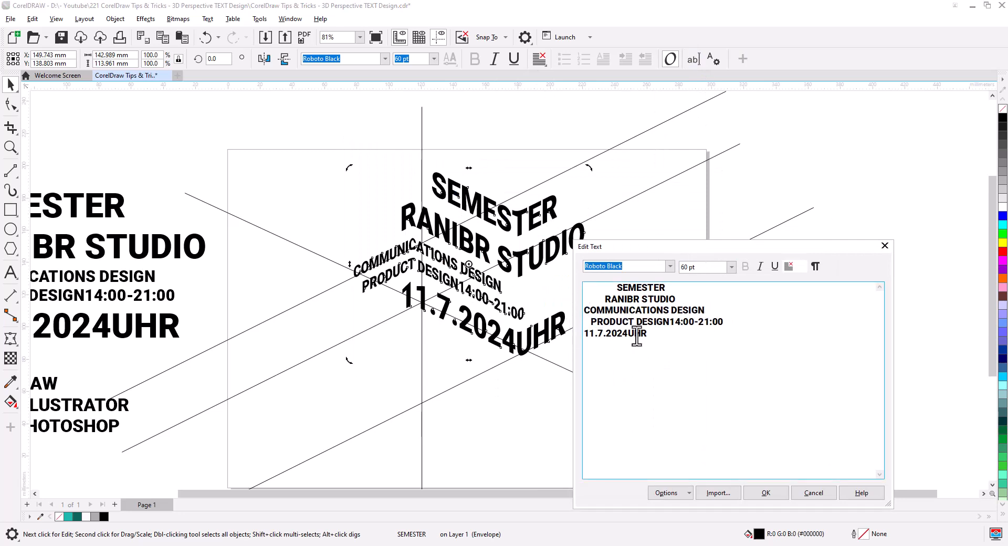
drag(608, 301, 584, 300)
key(Delete)
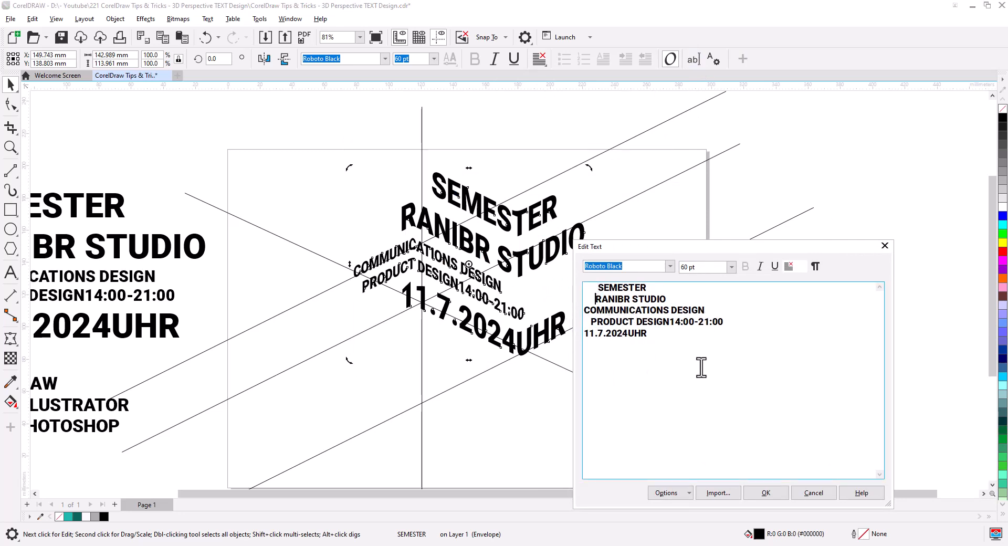
Set the font size of the 11.7.2024UHR line to 72 pt and apply the text edits.
click(731, 266)
click(705, 421)
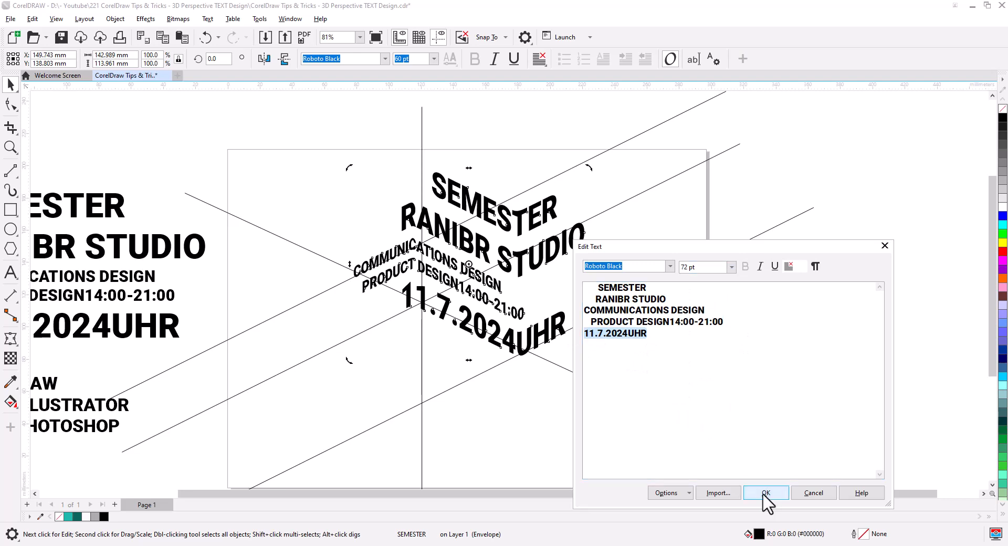
click(766, 492)
Shift the vertical guide line to X 120.016 mm so it passes through the envelope's top node at the first fold.
drag(423, 244, 432, 246)
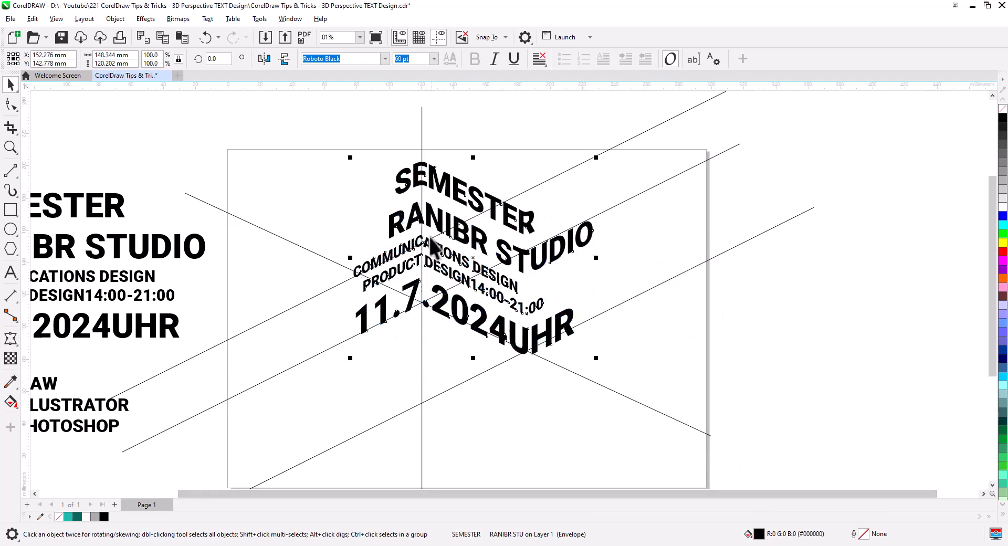
scroll(420, 254, up, 5)
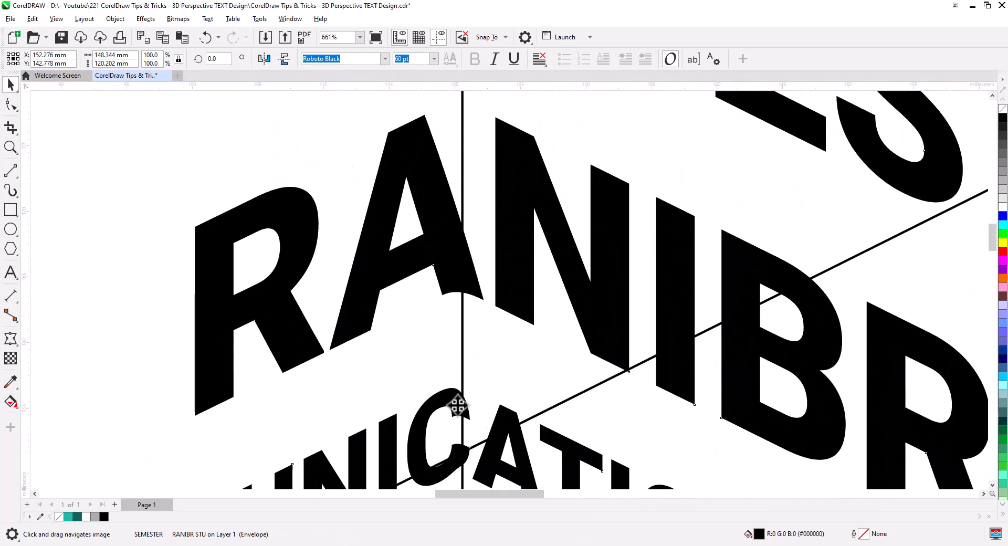
scroll(450, 400, down, 2)
click(460, 154)
drag(460, 154, 456, 154)
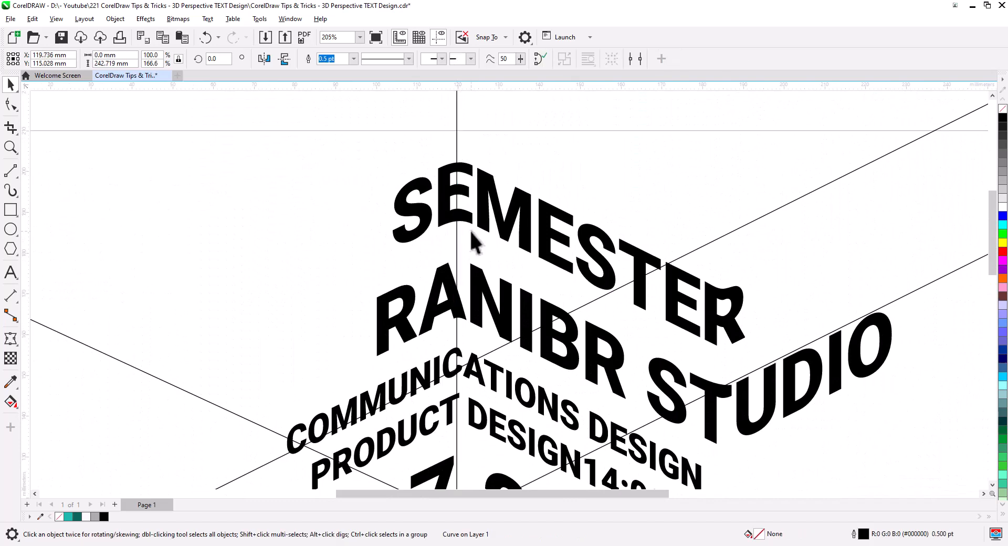
scroll(471, 237, down, 3)
drag(472, 236, 376, 236)
double_click(383, 231)
scroll(370, 225, up, 6)
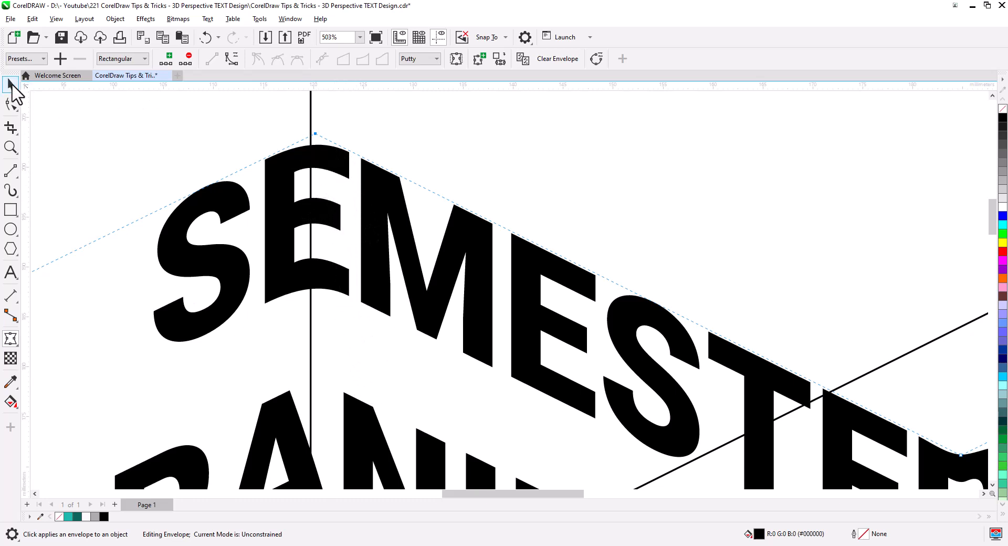
key(space)
drag(310, 129, 314, 129)
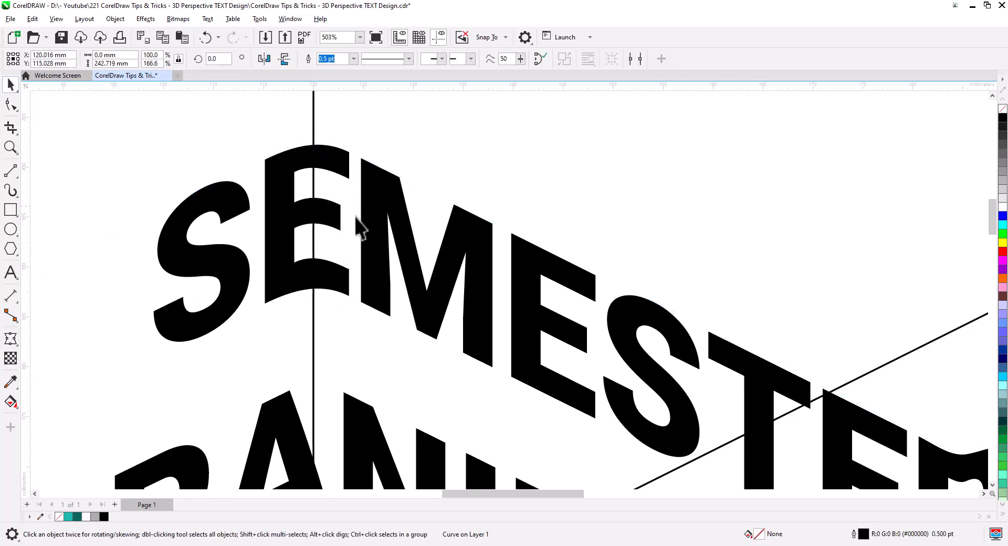
Place a copy of the vertical guide line through the text's second fold, at X 184.594 mm.
scroll(373, 238, down, 1)
drag(535, 332, 431, 297)
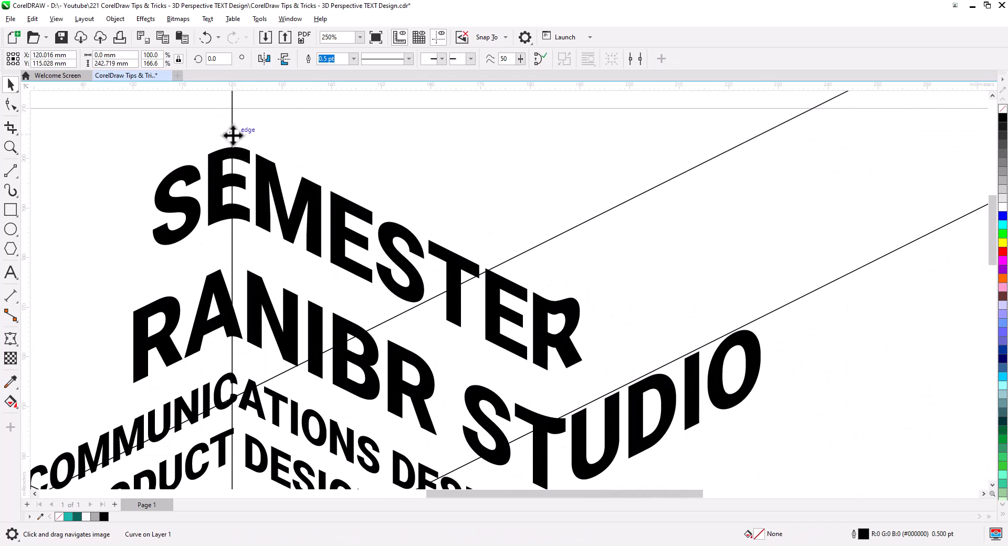
drag(502, 290, 554, 305)
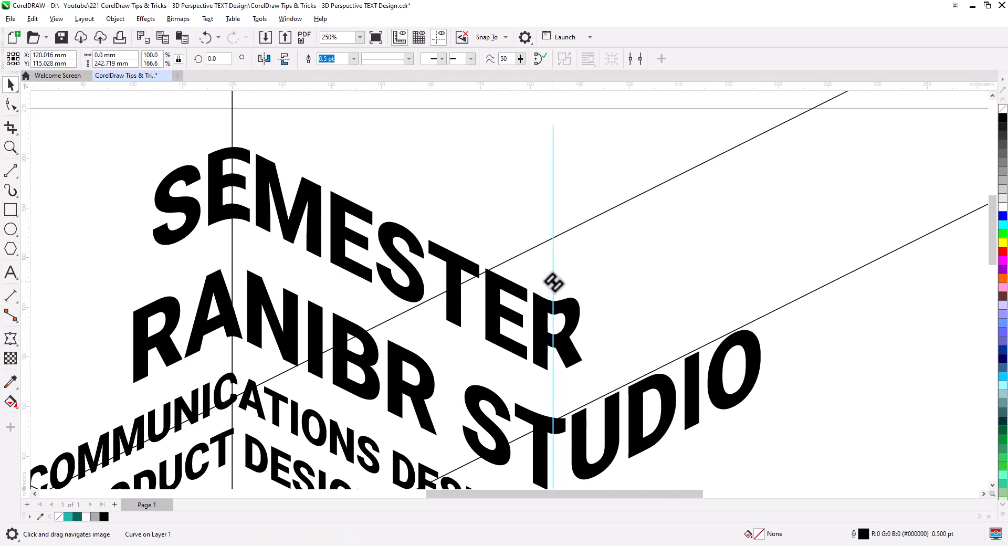
drag(554, 283, 556, 288)
click(571, 308)
scroll(587, 322, down, 1)
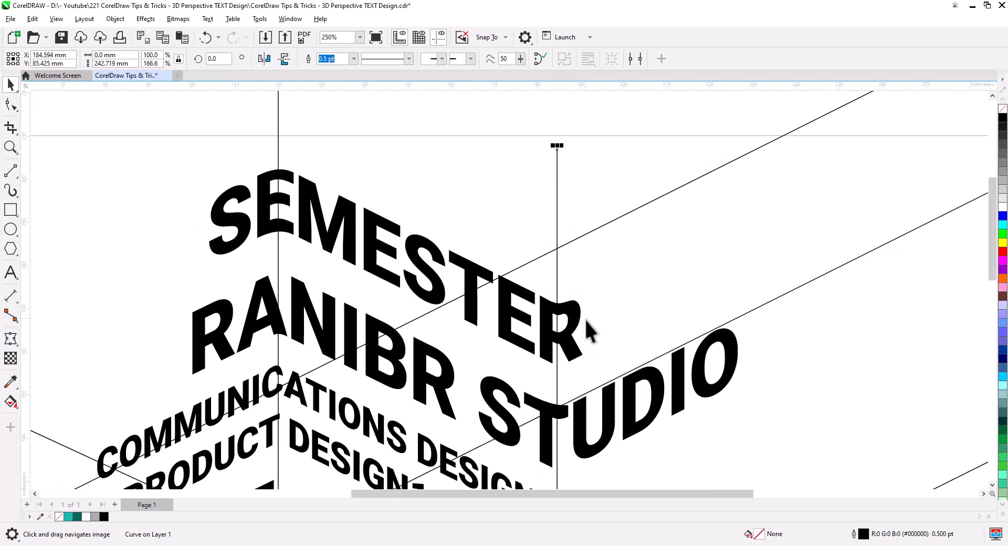
scroll(587, 322, down, 4)
drag(609, 381, 576, 275)
scroll(570, 335, down, 3)
drag(604, 400, 572, 328)
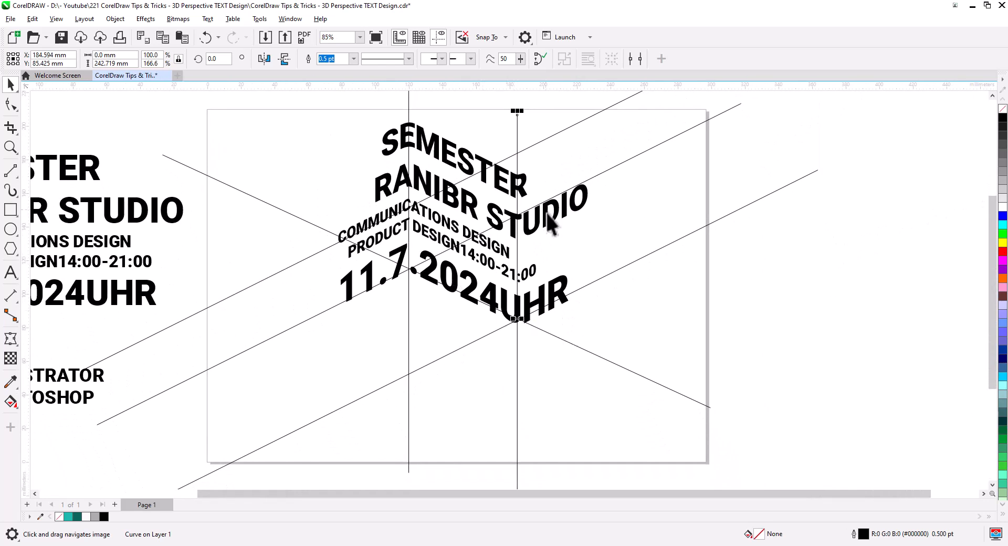
Remove the spaces before RANIBR STUDIO so the line starts flush with the date line.
click(397, 200)
key(ctrl+shift+t)
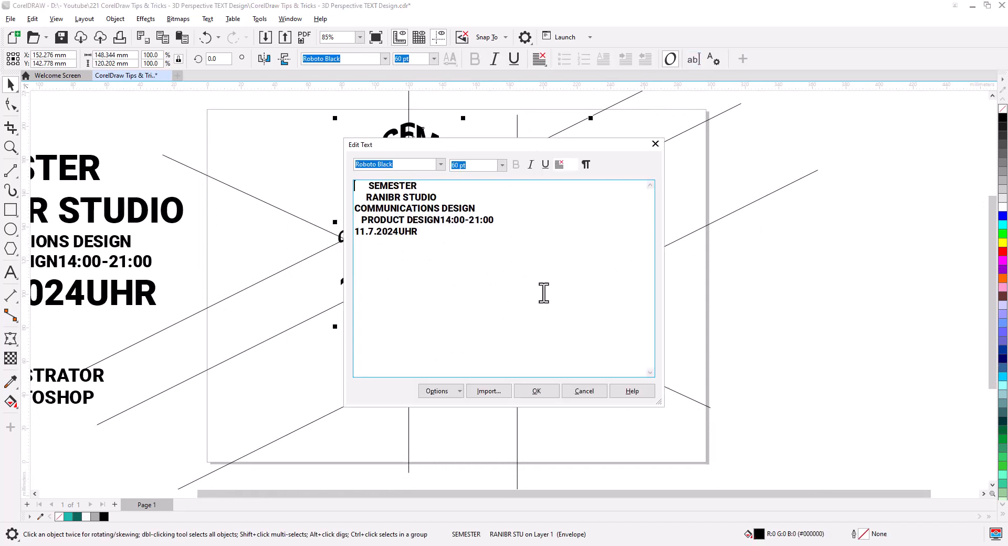
click(533, 392)
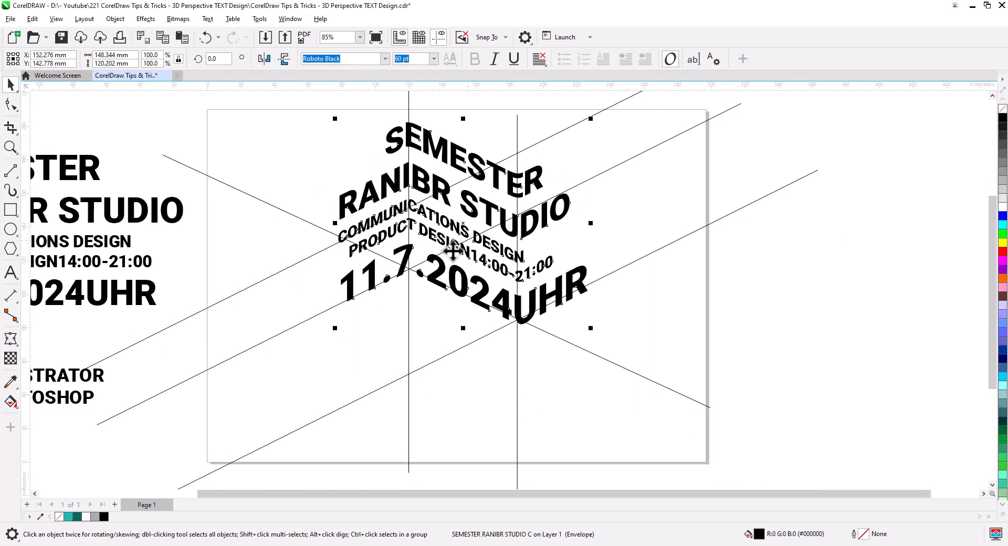
Adjust the spaces before SEMESTER so the word sits roughly centred above RANIBR STUDIO across both folds.
drag(437, 171, 431, 214)
click(694, 59)
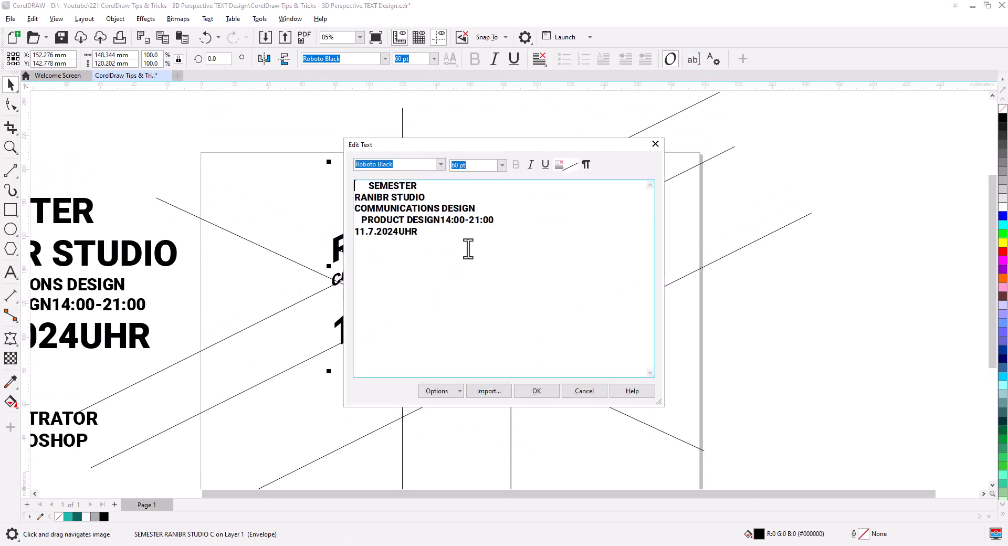
click(536, 392)
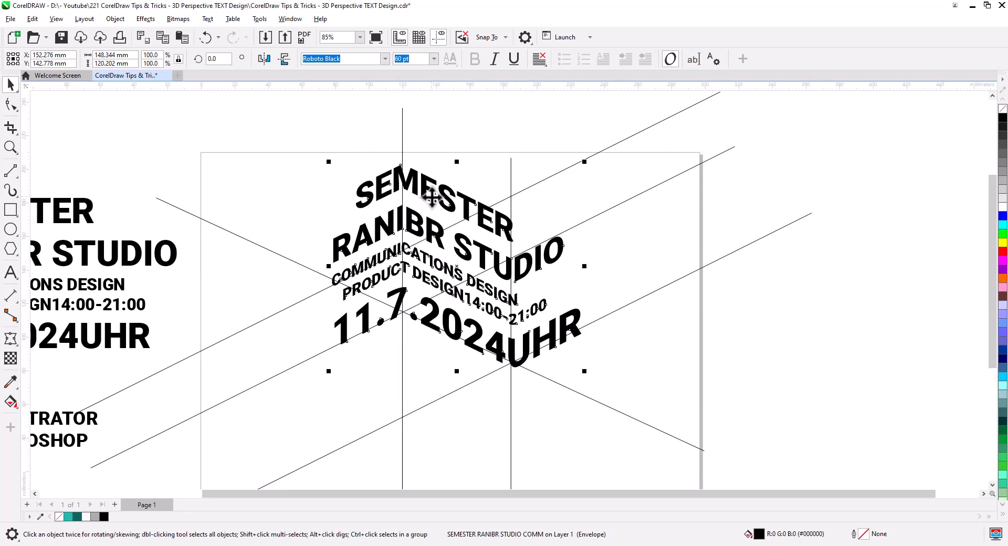
click(693, 59)
click(536, 391)
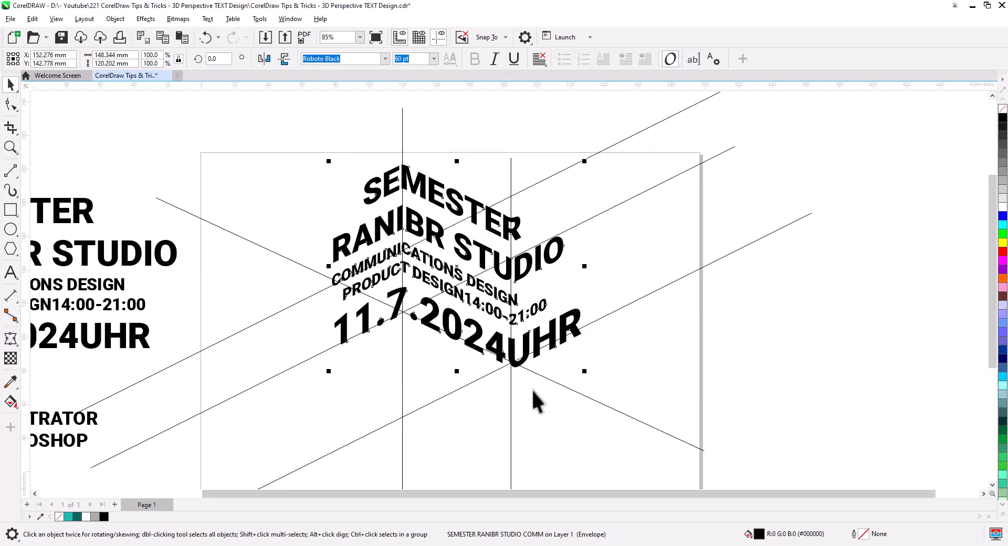
click(693, 58)
click(536, 390)
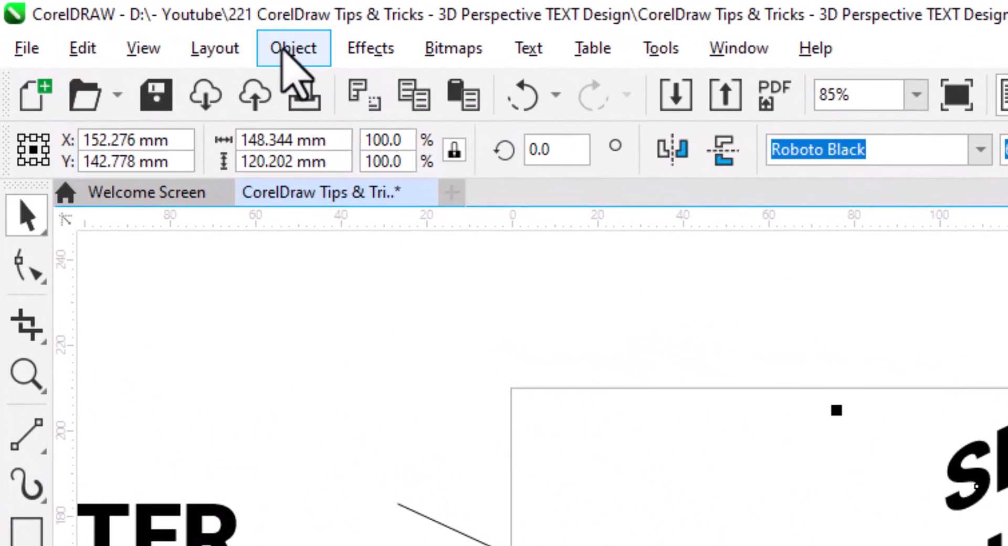
Weld the enveloped text into a single curve object.
click(111, 20)
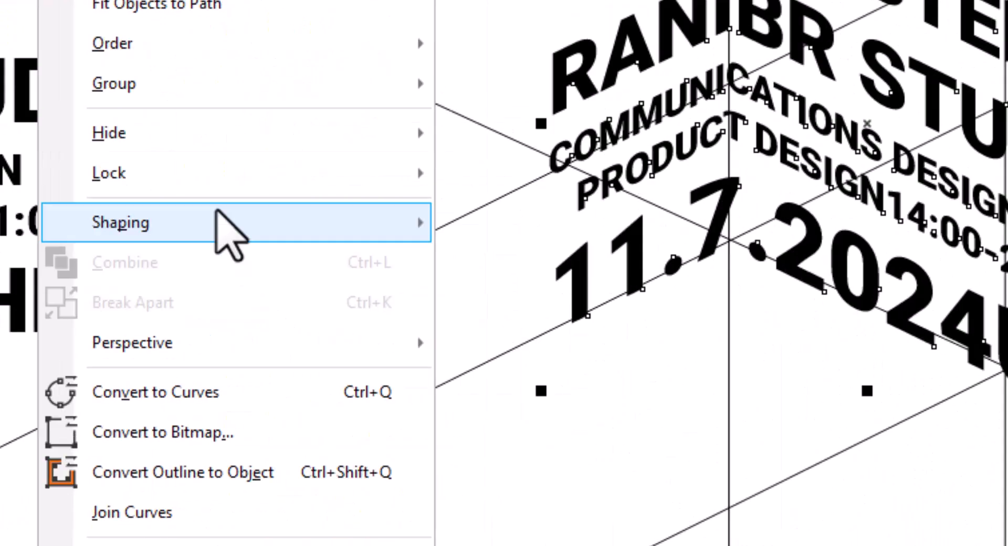
mouse_move(194, 171)
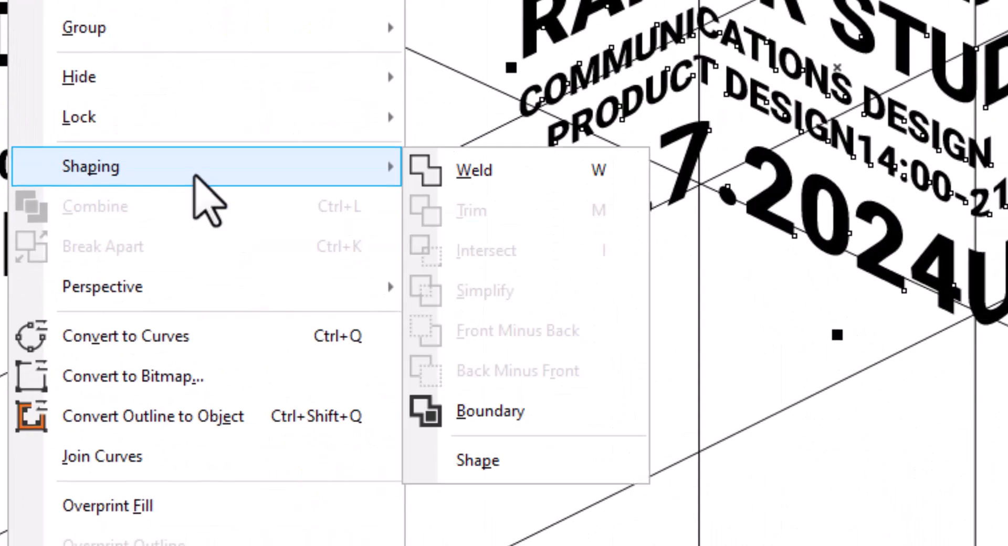
click(548, 169)
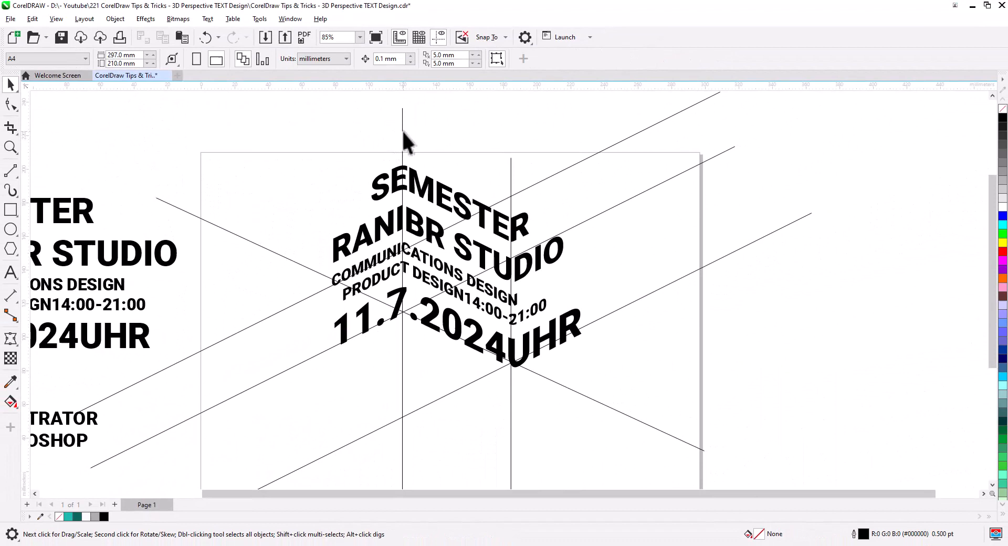
Cut the welded text along the first fold's vertical line using Front Minus Back.
click(402, 133)
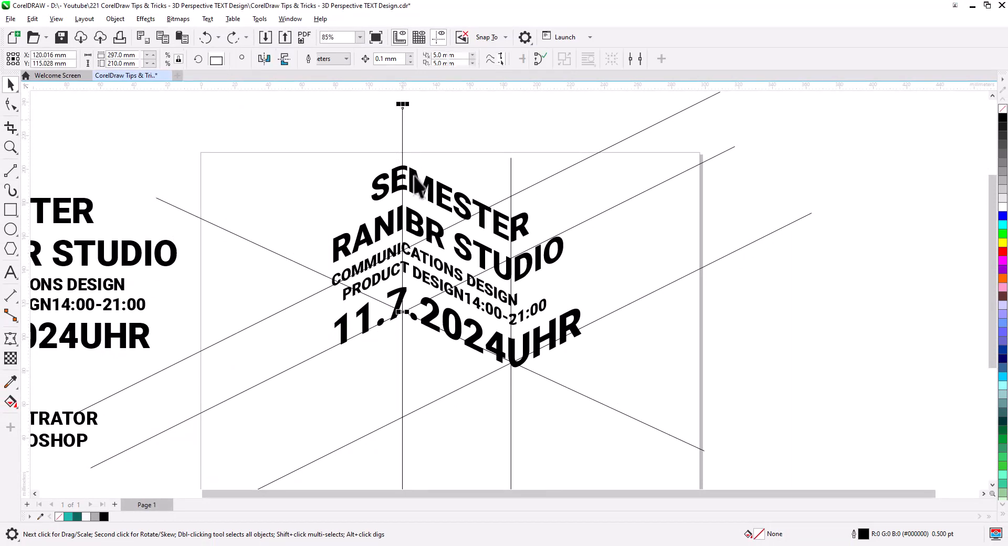
shift+click(420, 183)
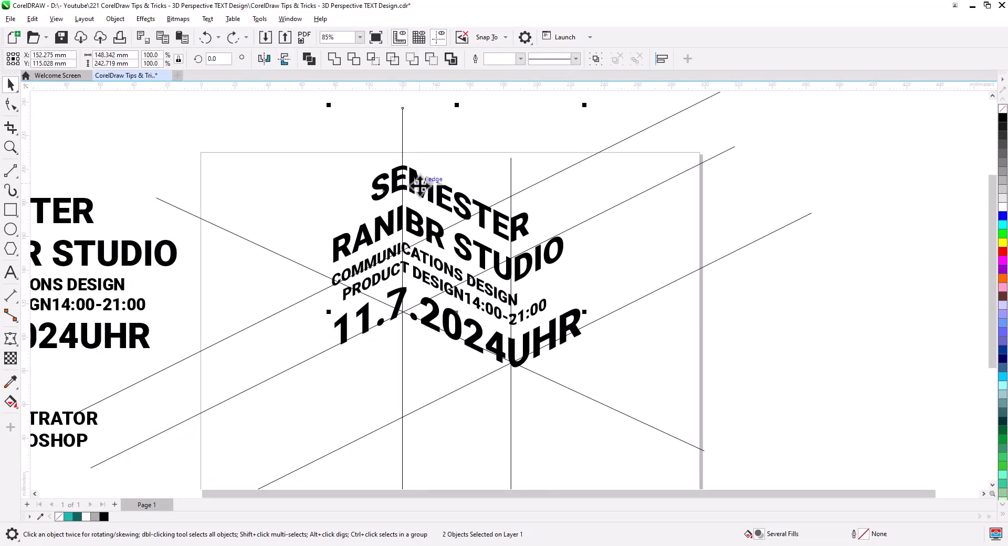
click(412, 58)
click(435, 125)
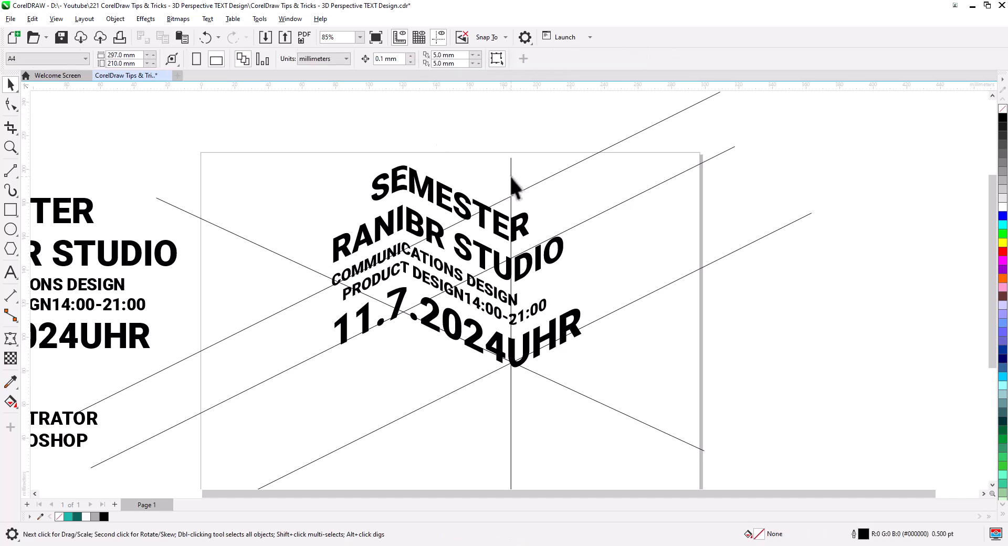
Cut the welded text along the second fold's vertical line using Back Minus Front.
click(512, 181)
shift+click(466, 195)
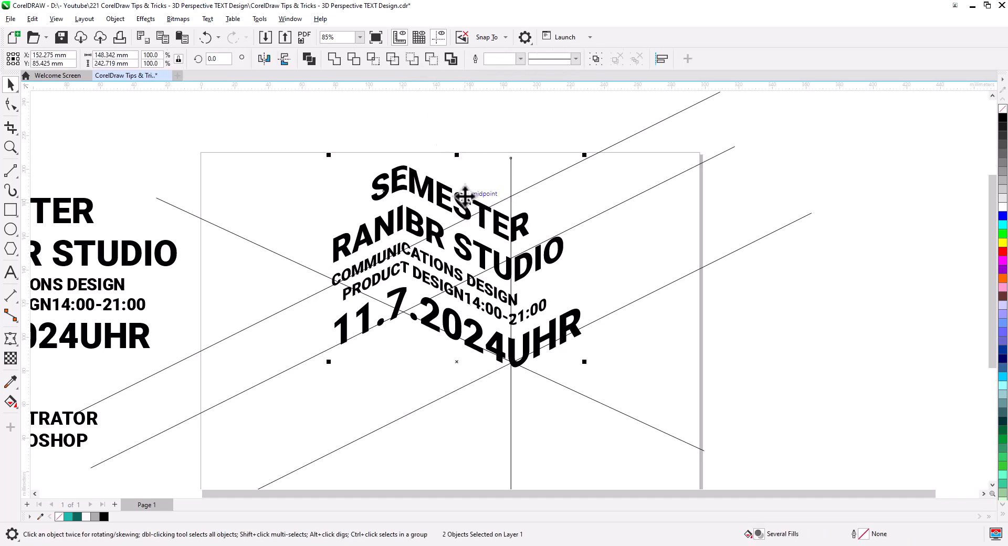
click(431, 60)
click(478, 141)
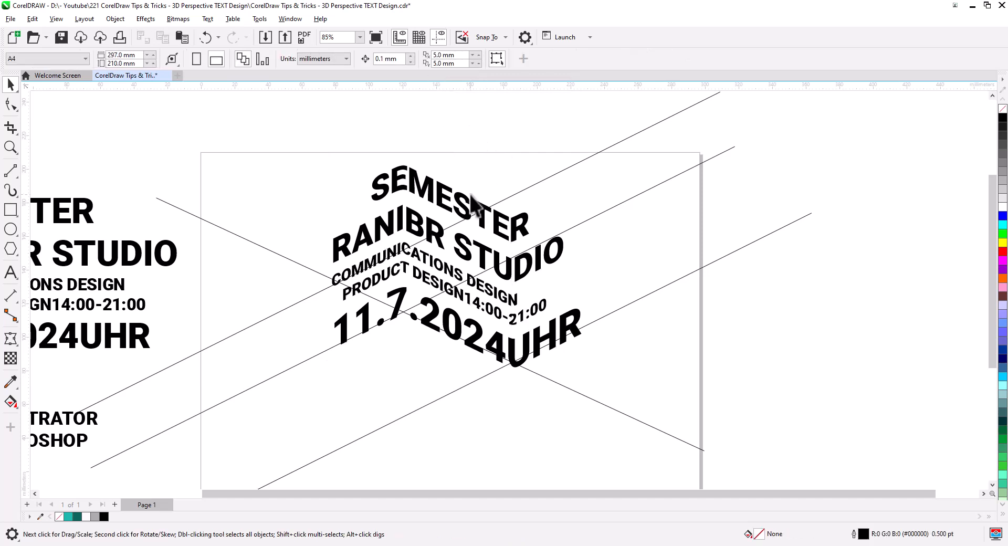
Break the cut text curve apart into separate pieces and deselect them.
click(440, 193)
drag(479, 286, 392, 256)
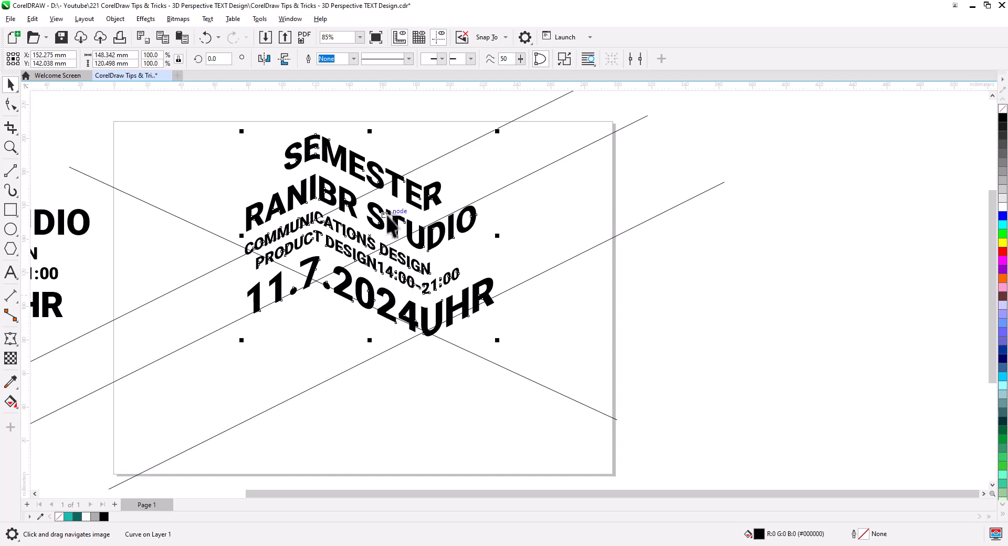
right_click(378, 173)
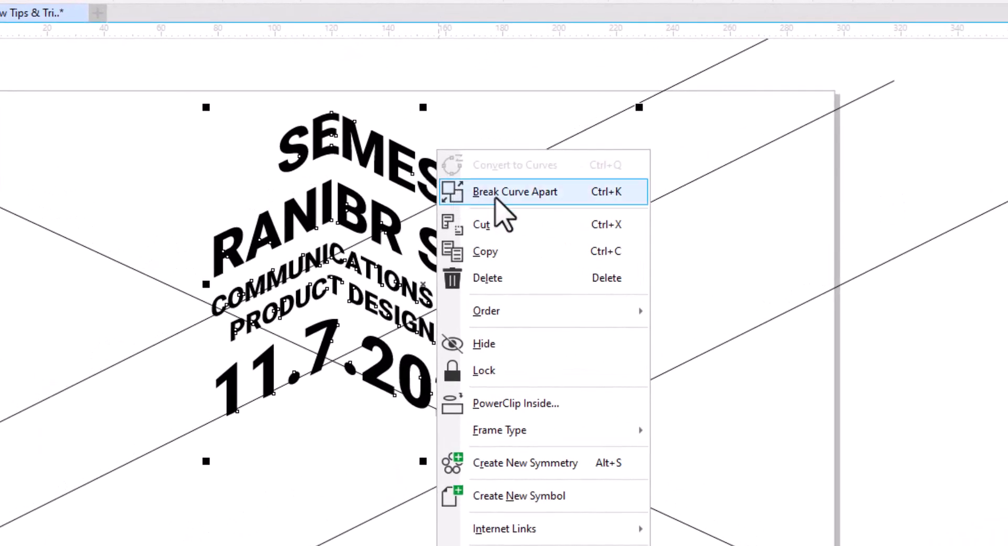
click(506, 191)
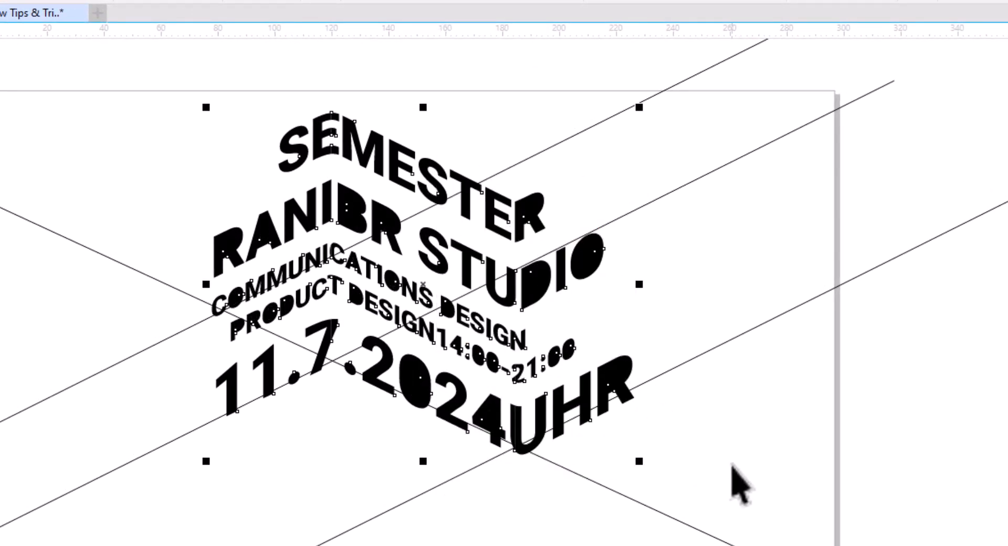
key(Escape)
Combine the text pieces right of the second fold into one curve and fill it red.
drag(549, 313, 515, 117)
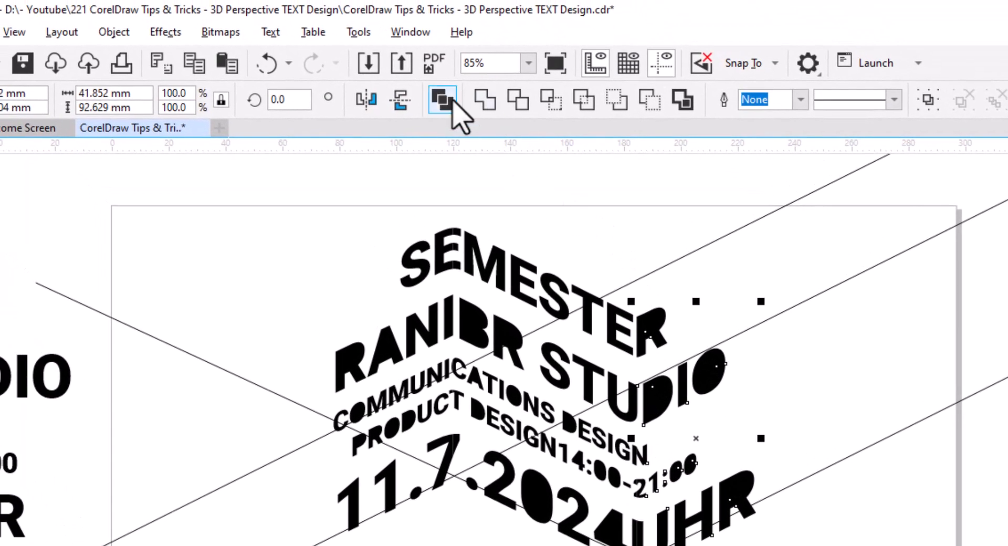
click(449, 101)
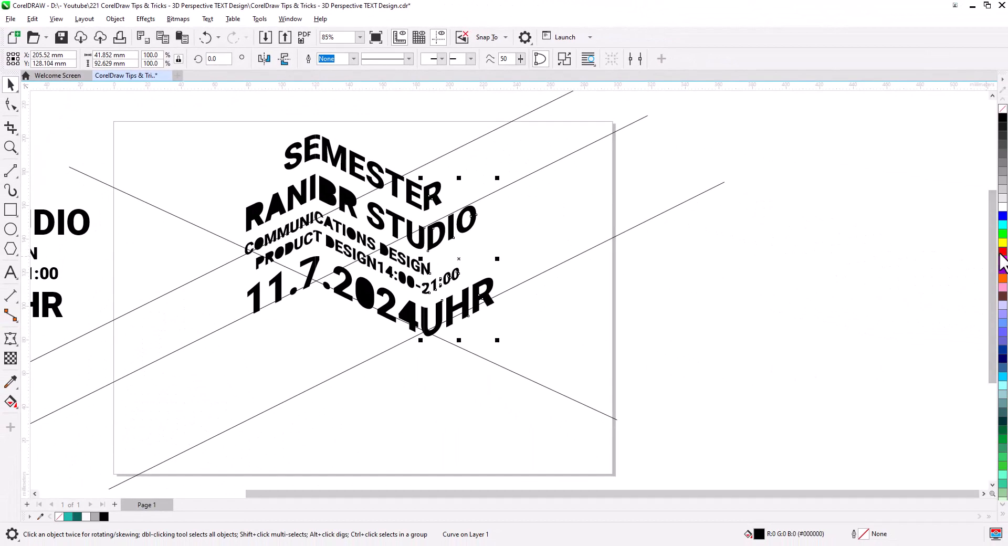
click(1003, 251)
click(474, 342)
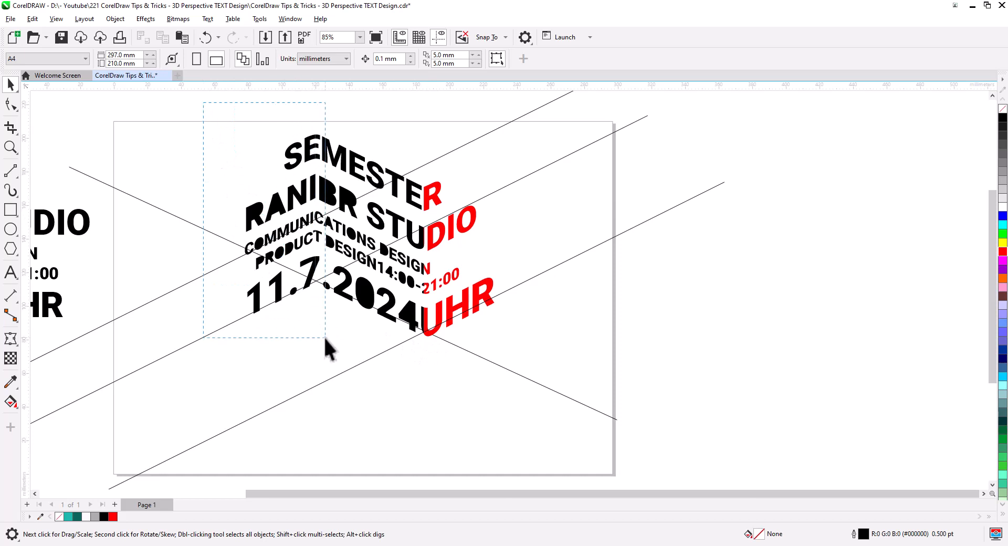
Combine all text pieces left of the first fold into one curve.
drag(325, 339, 314, 338)
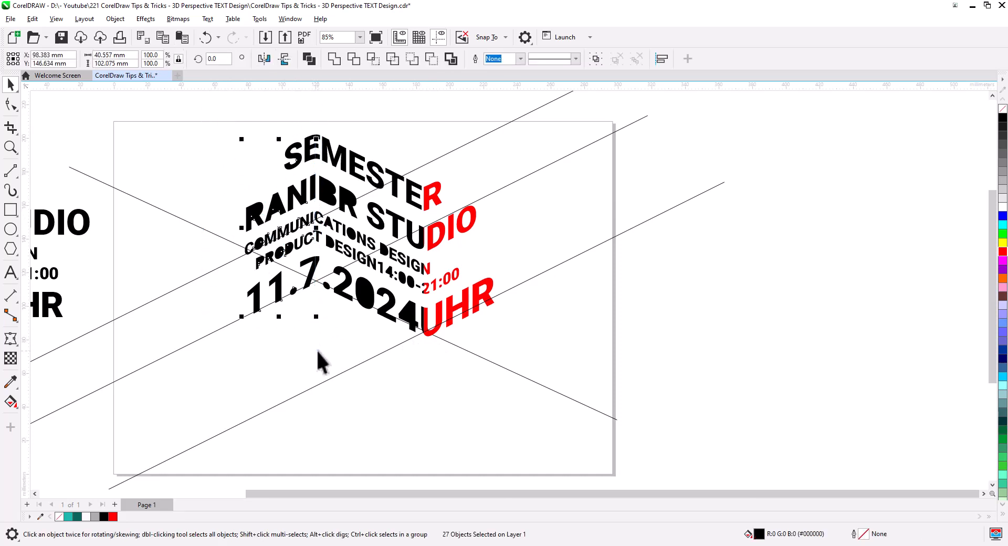
click(308, 59)
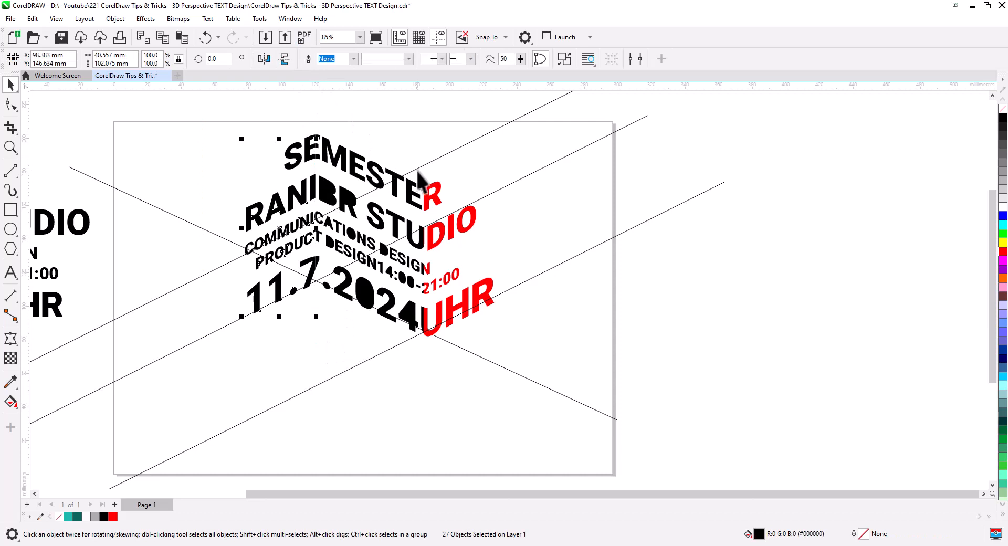
Fill the text section left of the first fold red and combine the missed E piece of SEMESTER with it.
click(1003, 252)
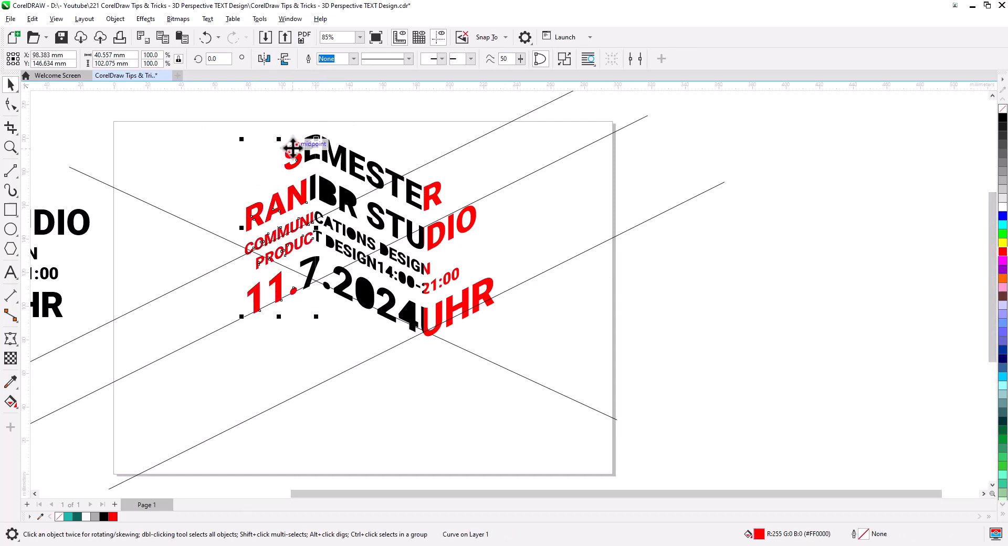
scroll(294, 151, up, 7)
drag(294, 150, 302, 227)
click(338, 228)
shift+click(309, 231)
click(309, 59)
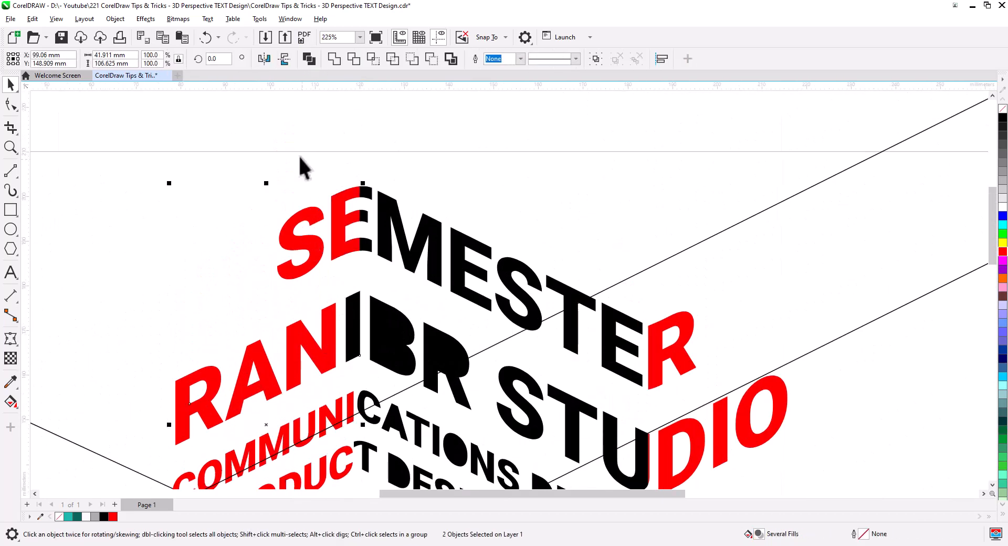
Combine the missed I of RANIBR and the 7 of the date with the red left section.
drag(274, 326, 275, 163)
click(362, 244)
drag(367, 289, 351, 181)
click(340, 173)
key(ctrl+a)
scroll(334, 90, down, 5)
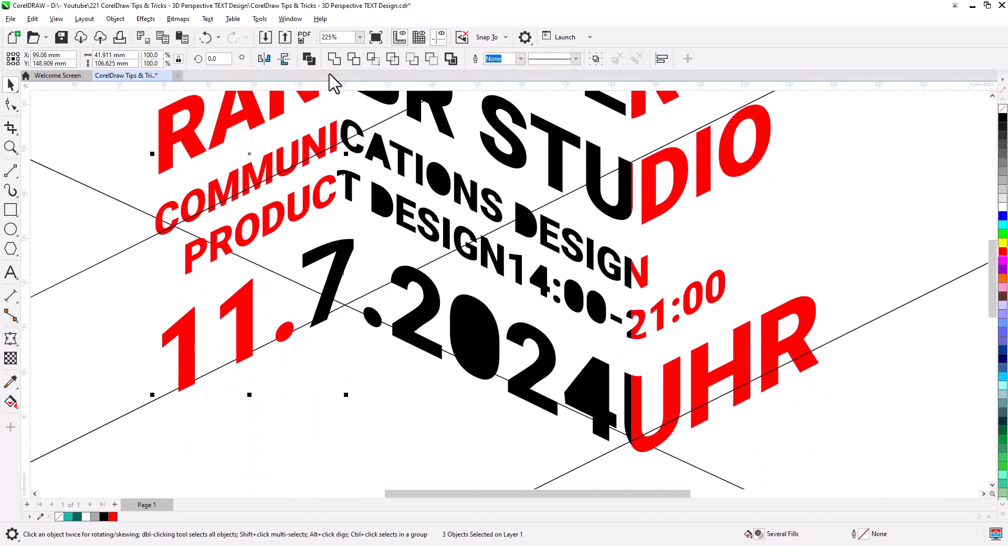
click(543, 289)
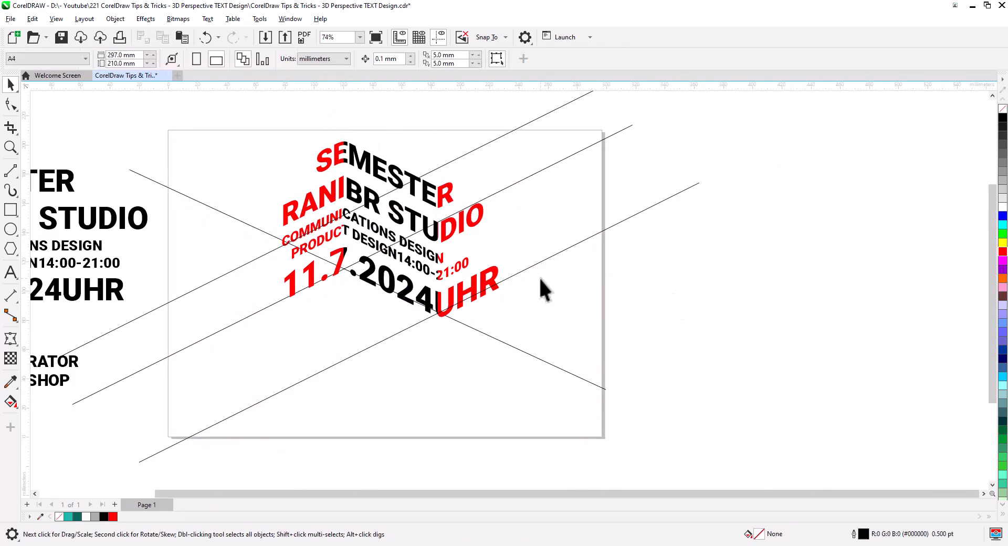
Recolour the left and right text sections light teal and the middle section dark teal (#0C675F).
click(315, 272)
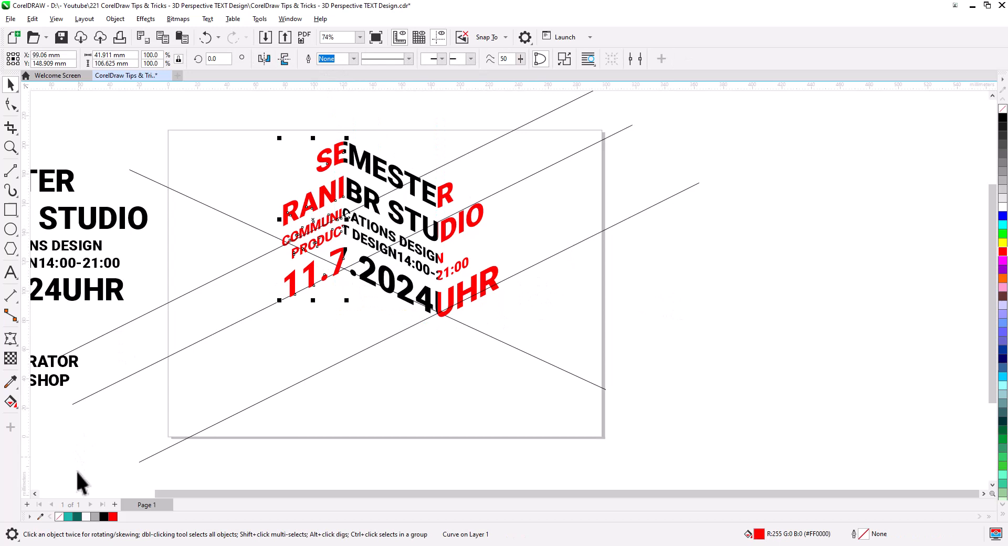
click(68, 517)
click(378, 210)
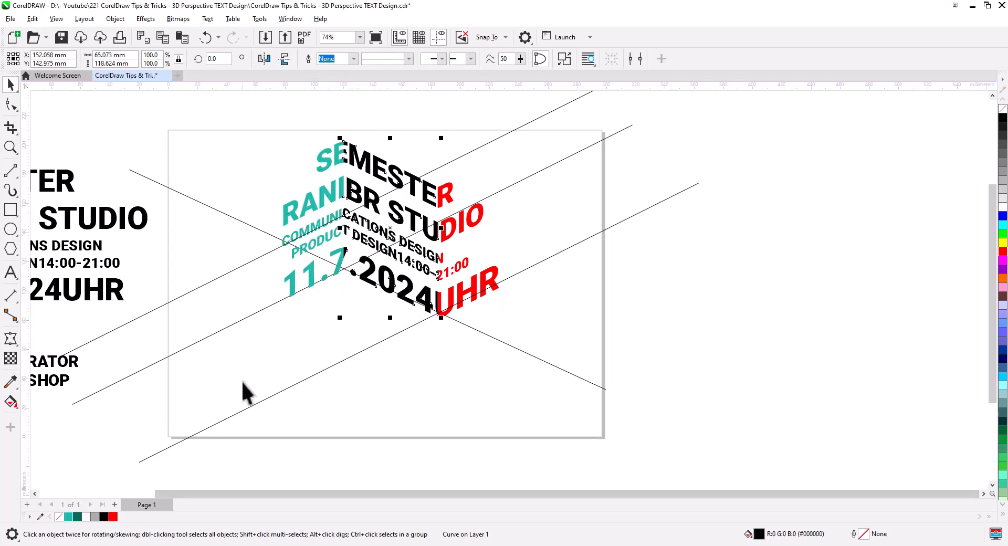
click(77, 517)
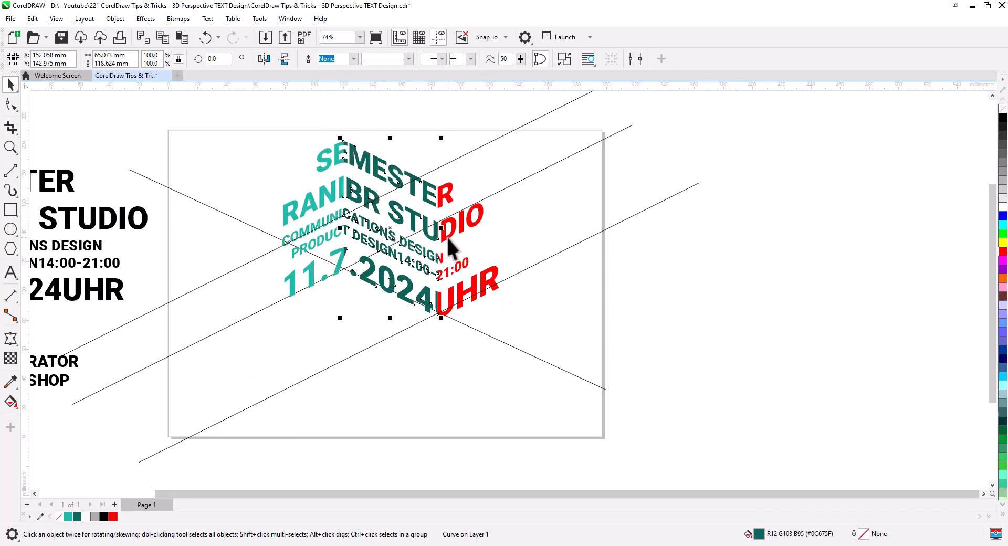
click(450, 261)
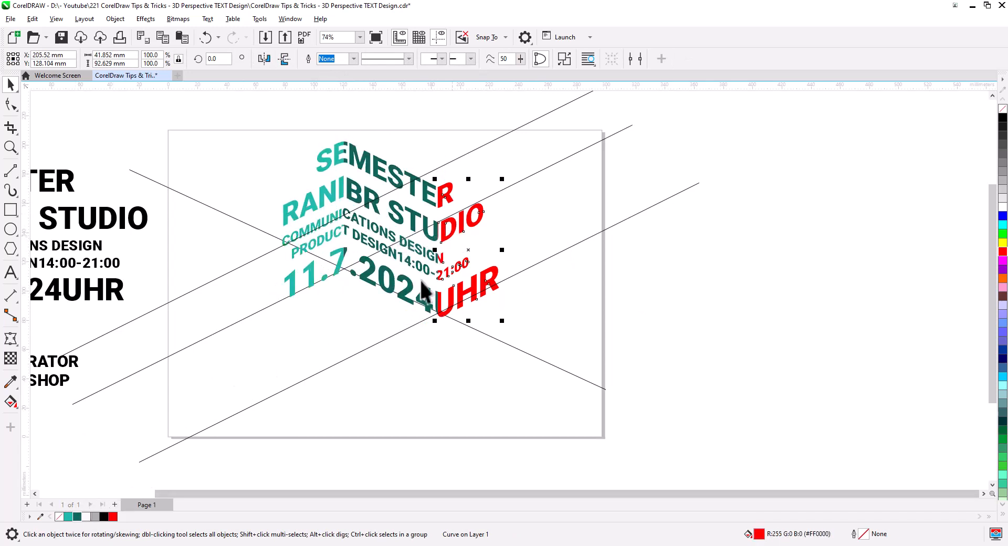
click(68, 516)
click(460, 407)
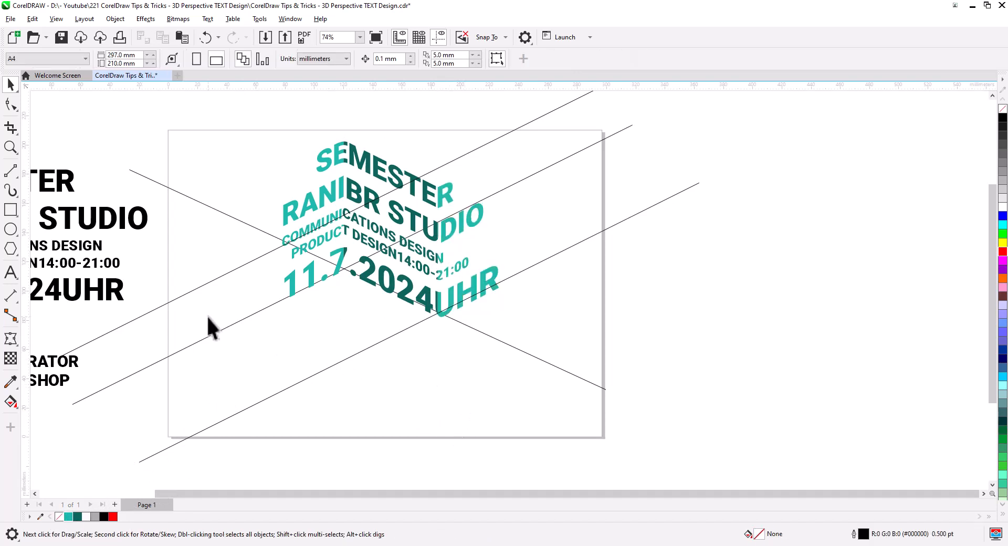
Place a copy of the SUMMER text above SEMESTER in the folded design.
drag(156, 273, 278, 336)
drag(115, 207, 569, 204)
click(599, 228)
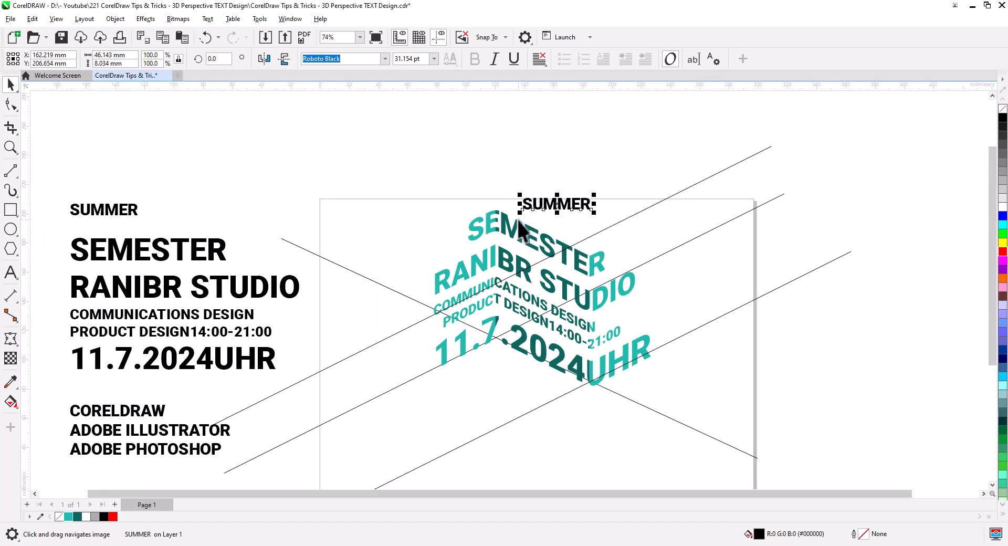
Copy the upper rising guide line so that it passes through the top of SEMESTER's first fold.
scroll(519, 217, up, 3)
click(593, 271)
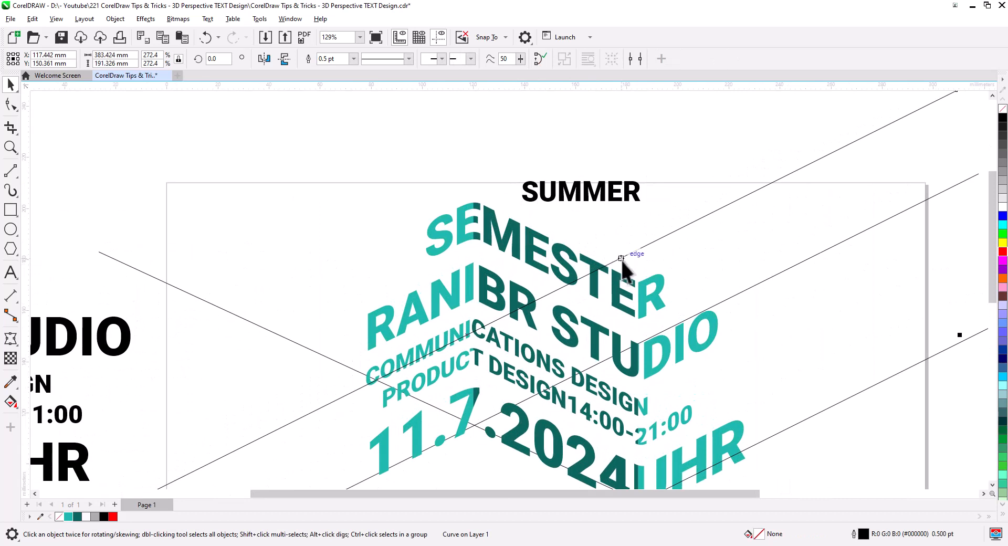
drag(618, 259, 471, 200)
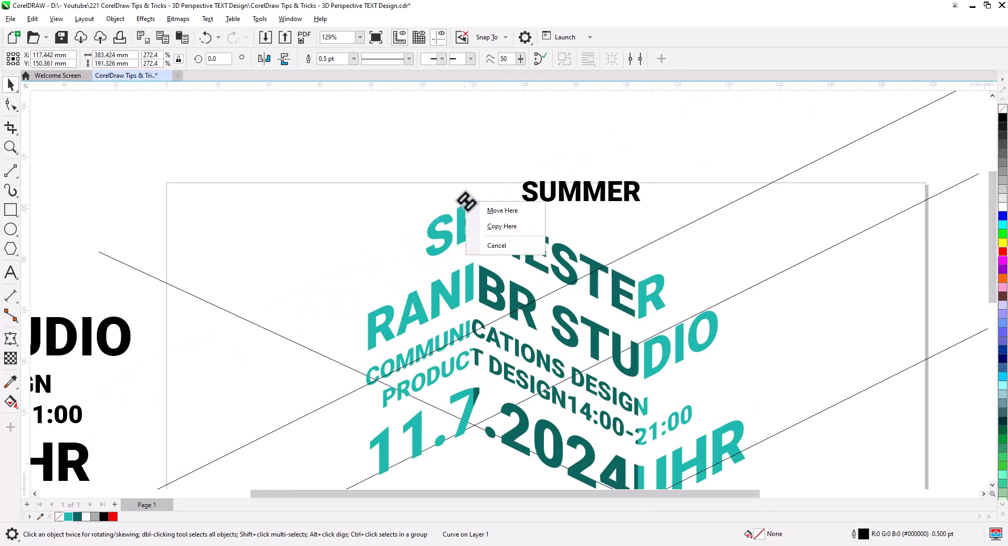
click(508, 227)
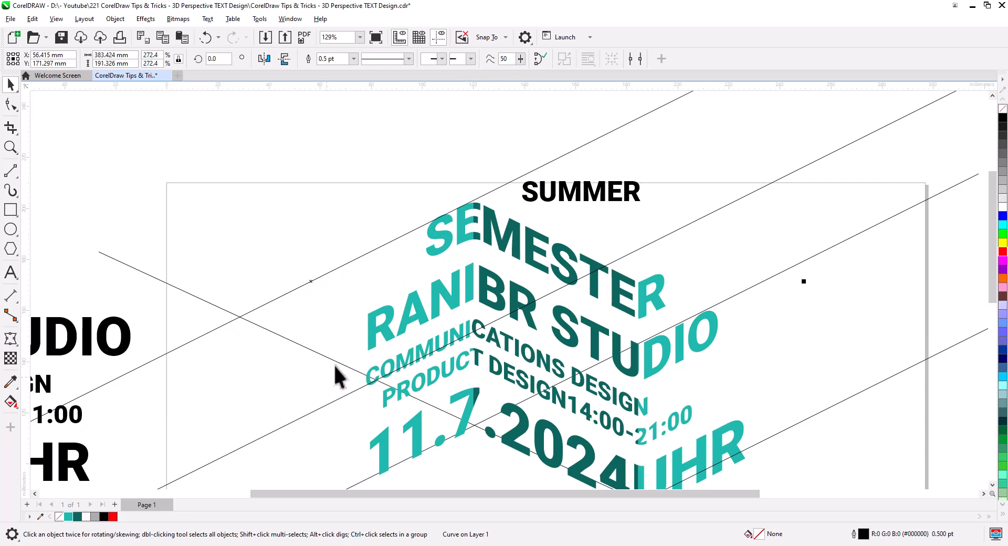
Copy the falling guide line along SEMESTER's upper edge and place another parallel copy above it.
drag(336, 363, 533, 231)
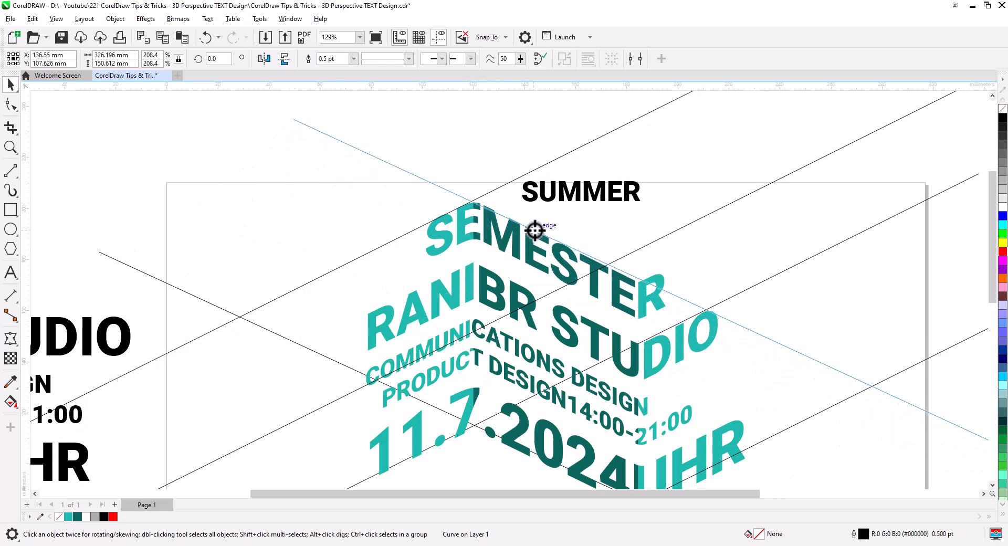
drag(539, 226, 663, 209)
click(591, 260)
click(690, 234)
click(474, 158)
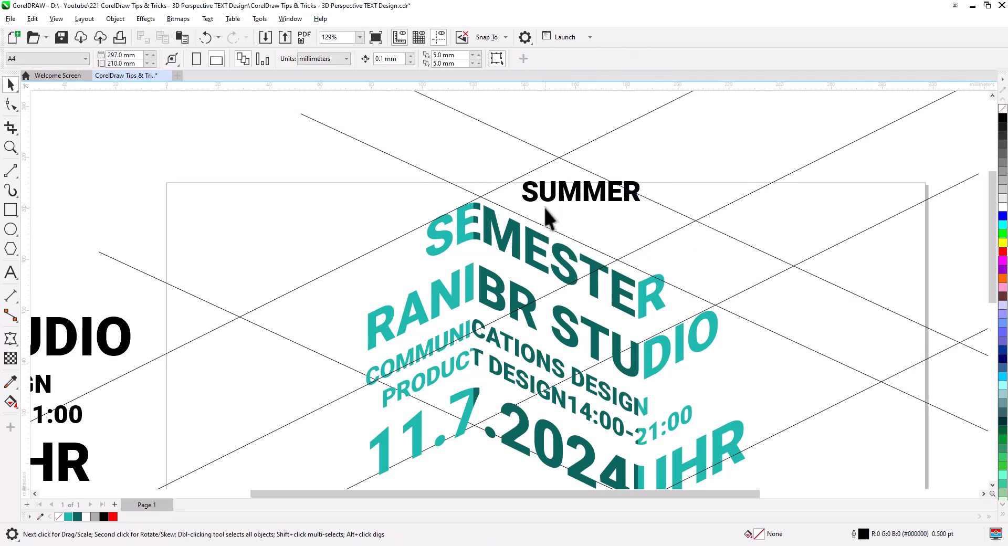
Draw a rectangle about 50 × 14 mm around the SUMMER text.
scroll(615, 253, down, 1)
drag(652, 262, 540, 367)
scroll(499, 338, up, 2)
scroll(500, 349, up, 3)
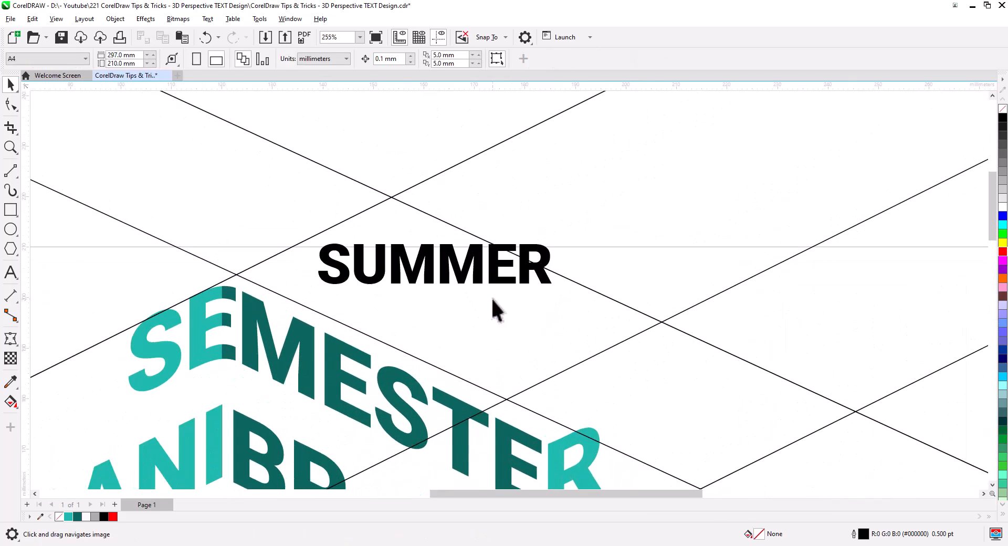
click(481, 277)
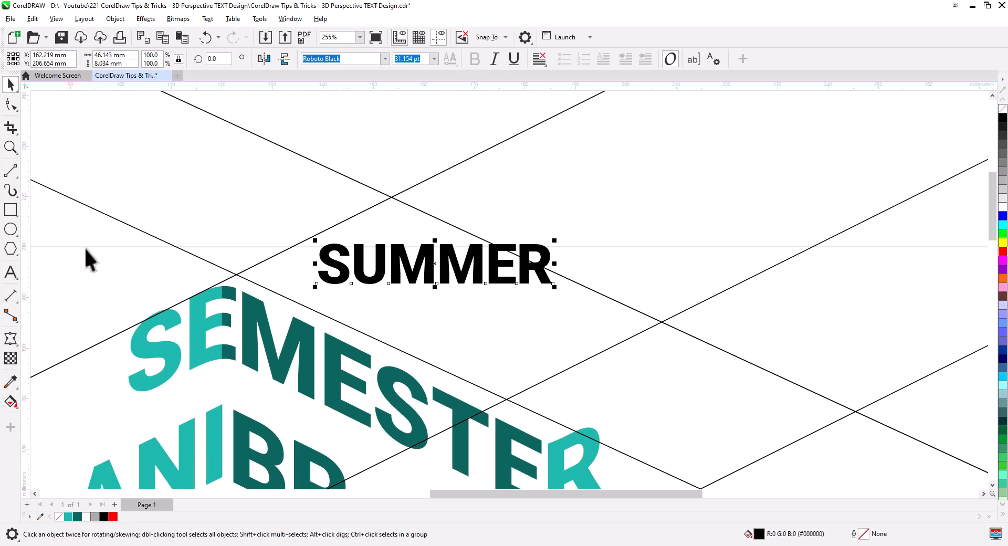
click(11, 212)
drag(307, 229, 562, 301)
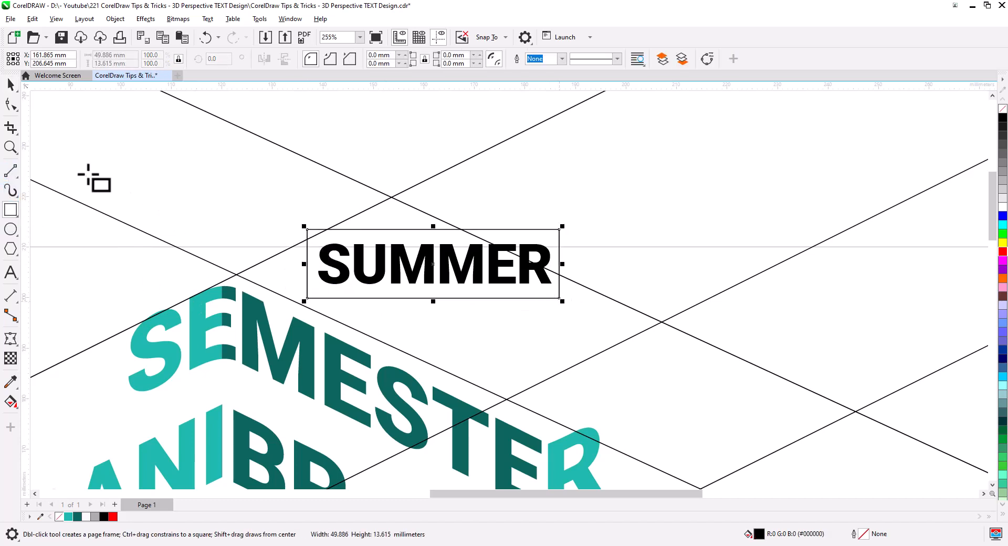
click(11, 89)
Scale the SUMMER text and its rectangle together to about 65 × 18 mm and group them.
click(370, 281)
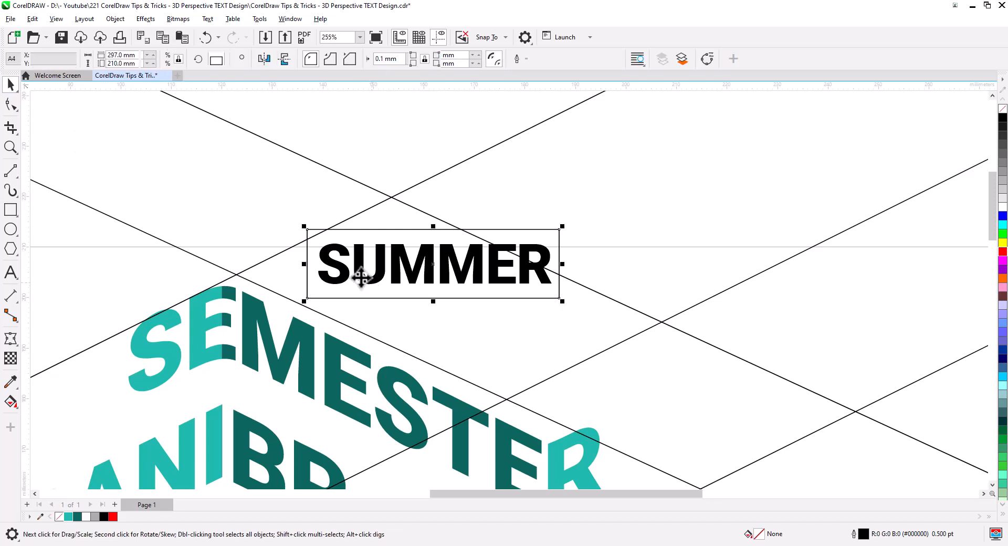
drag(280, 200, 341, 247)
drag(618, 319, 618, 319)
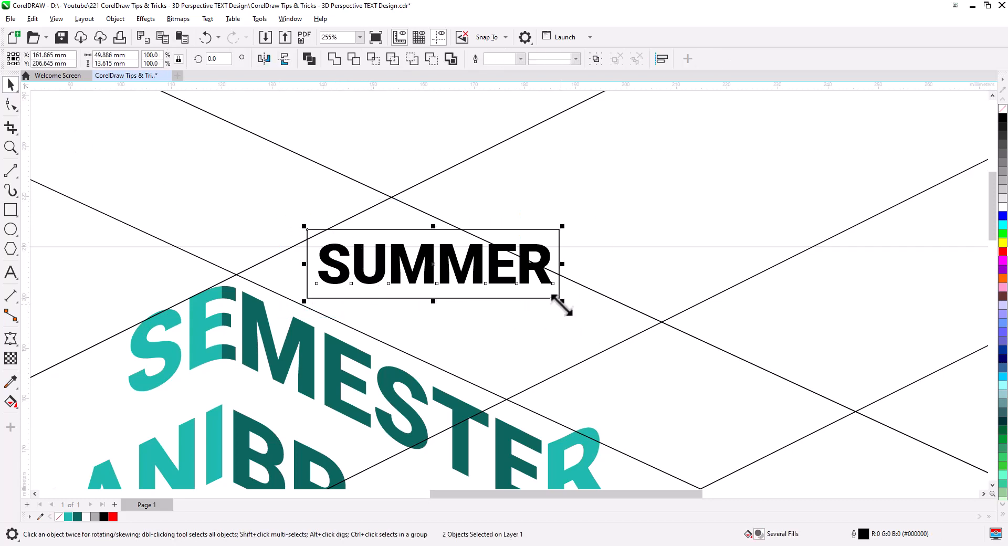
drag(561, 302, 602, 313)
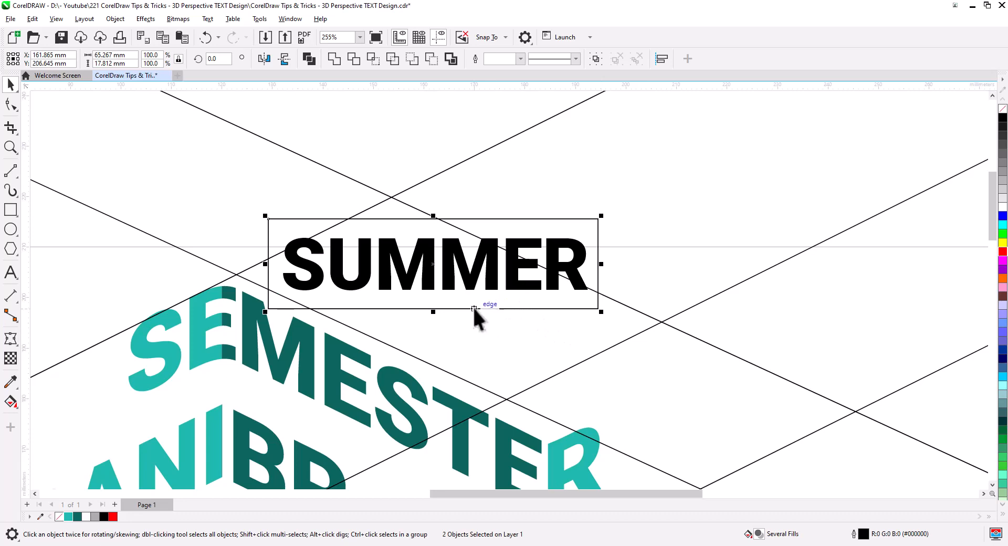
key(ctrl+g)
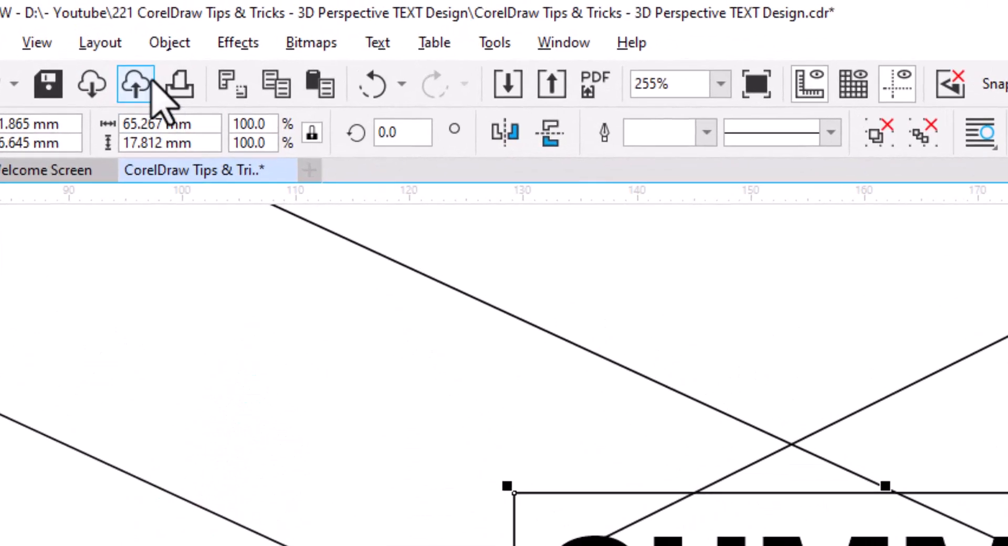
Add perspective to the SUMMER group and fit its four corners to the guide line intersections above SEMESTER.
click(114, 17)
mouse_move(202, 300)
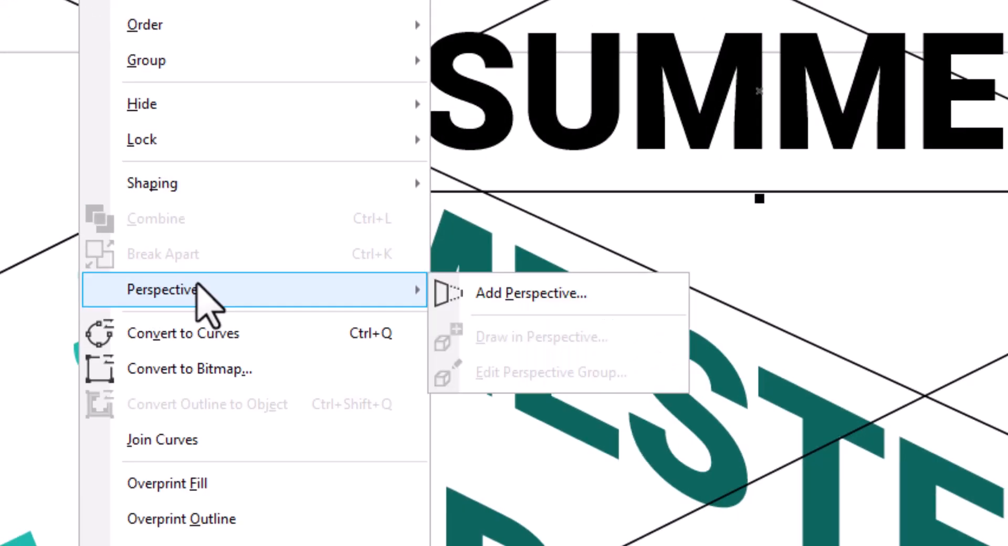
click(552, 298)
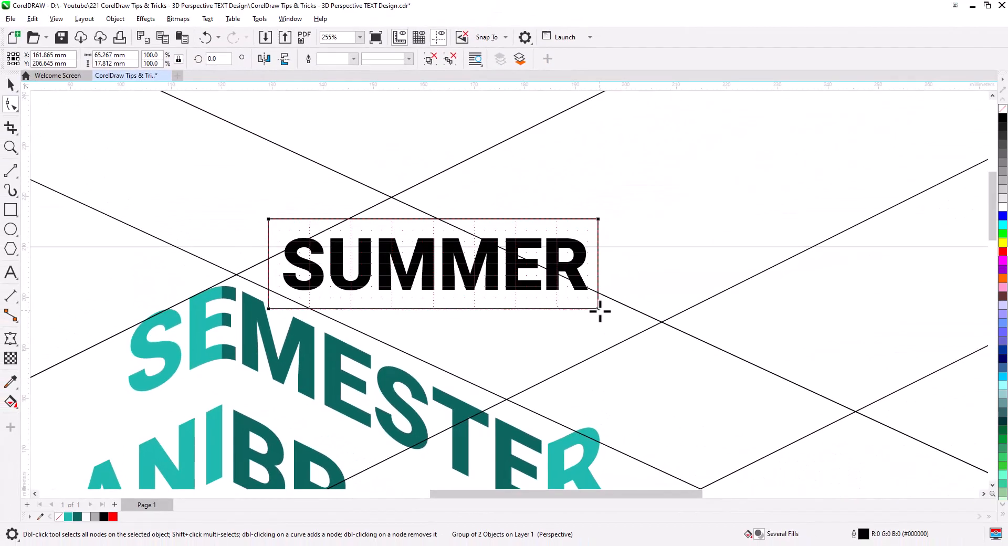
drag(599, 309, 506, 398)
drag(599, 219, 625, 340)
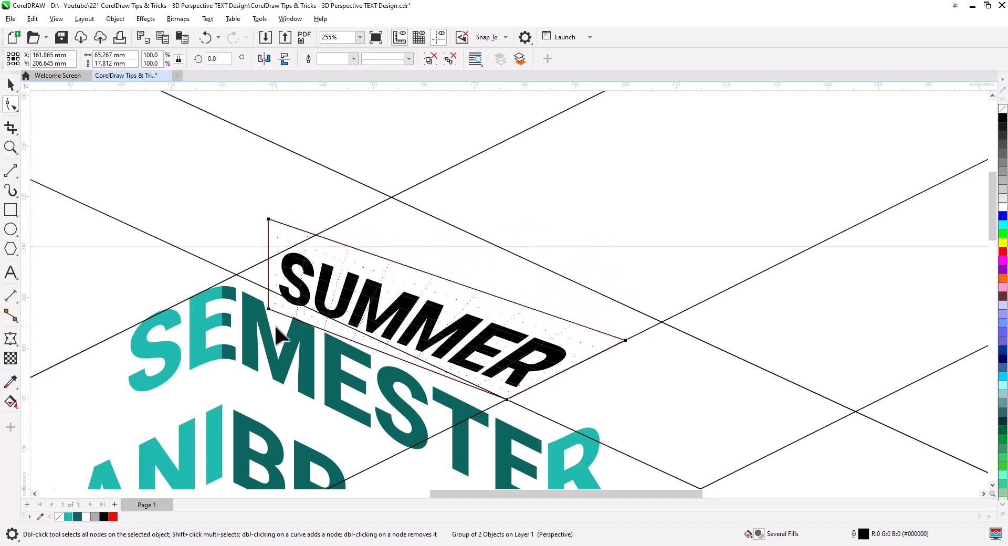
drag(264, 305, 237, 274)
drag(270, 219, 355, 214)
scroll(389, 304, down, 5)
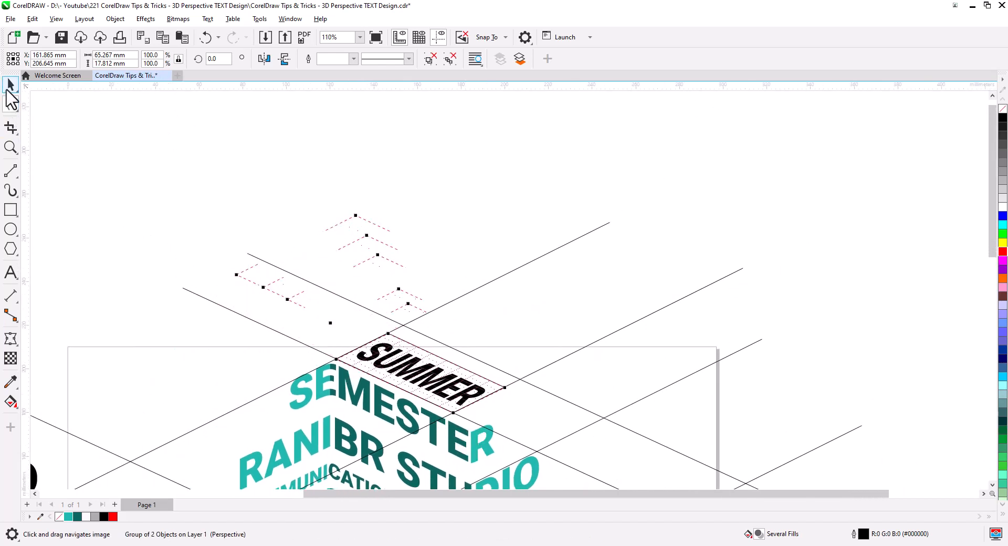
Ungroup all objects in the SUMMER perspective group and delete its rectangle.
click(8, 88)
right_click(408, 373)
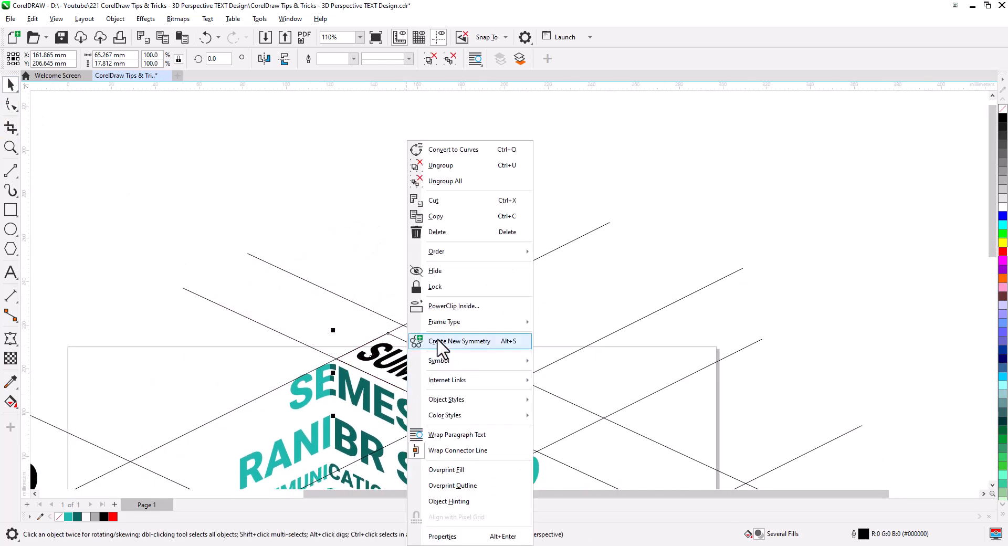
click(453, 187)
click(415, 344)
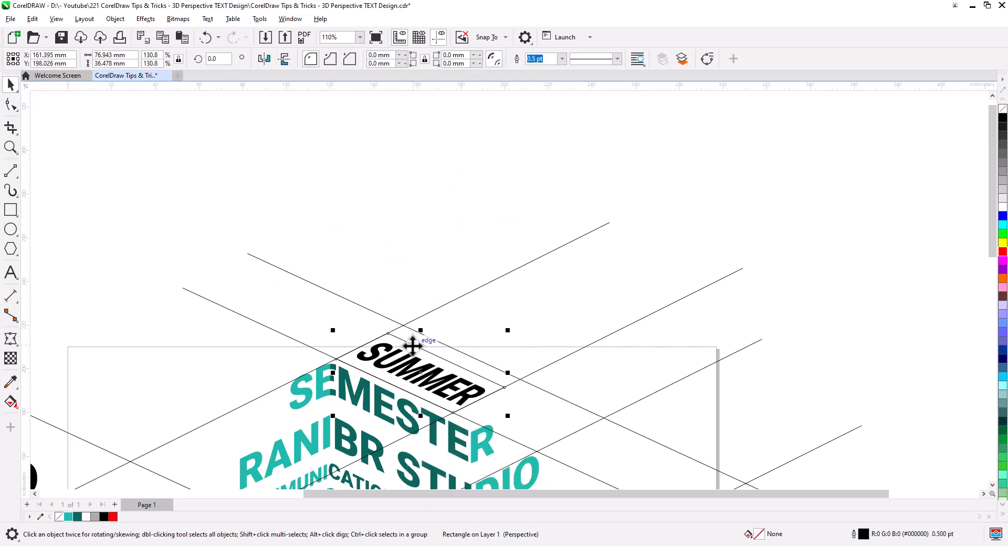
Enlarge SUMMER to about 73 × 36 mm, set closely above SEMESTER, and delete the guide line between the two words.
click(427, 385)
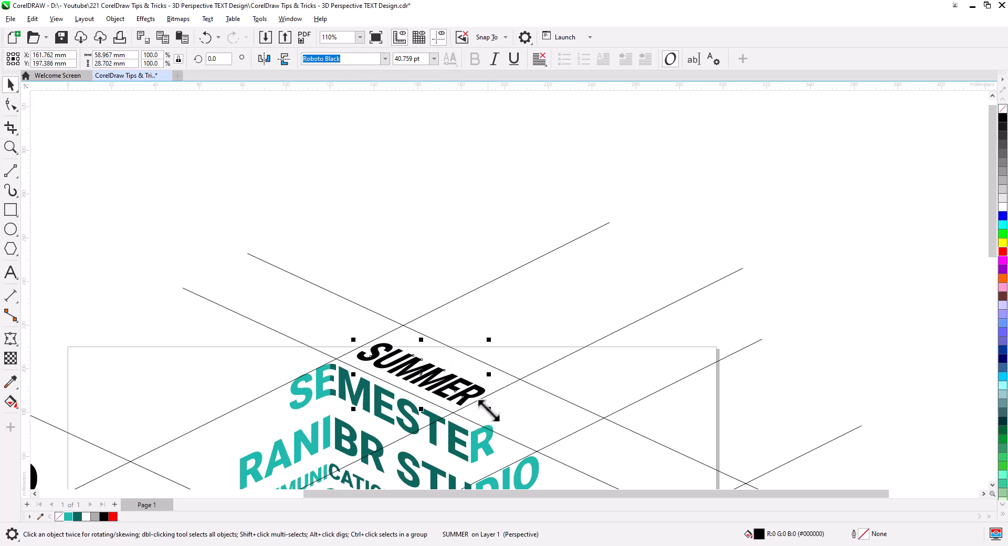
drag(488, 410, 511, 420)
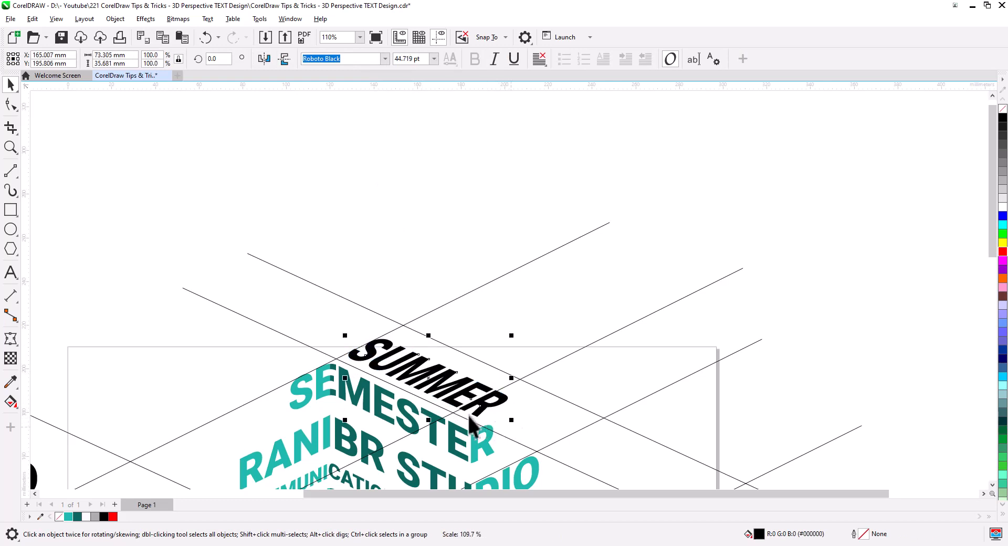
drag(432, 393, 431, 398)
click(480, 426)
key(Delete)
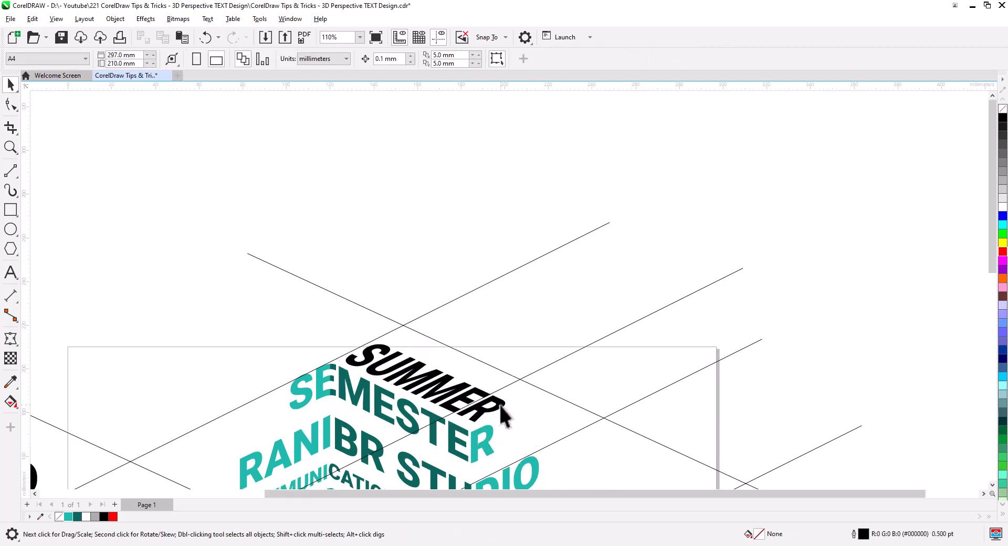
Copy the three-line CORELDRAW text block below the date and a falling guide line beneath it to frame the lower face.
scroll(498, 413, down, 2)
drag(256, 356, 598, 334)
drag(638, 356, 582, 347)
scroll(569, 344, up, 2)
drag(569, 343, 591, 413)
drag(661, 346, 661, 354)
click(670, 356)
drag(888, 418, 866, 347)
drag(910, 410, 908, 418)
key(Escape)
right_click(590, 262)
click(542, 362)
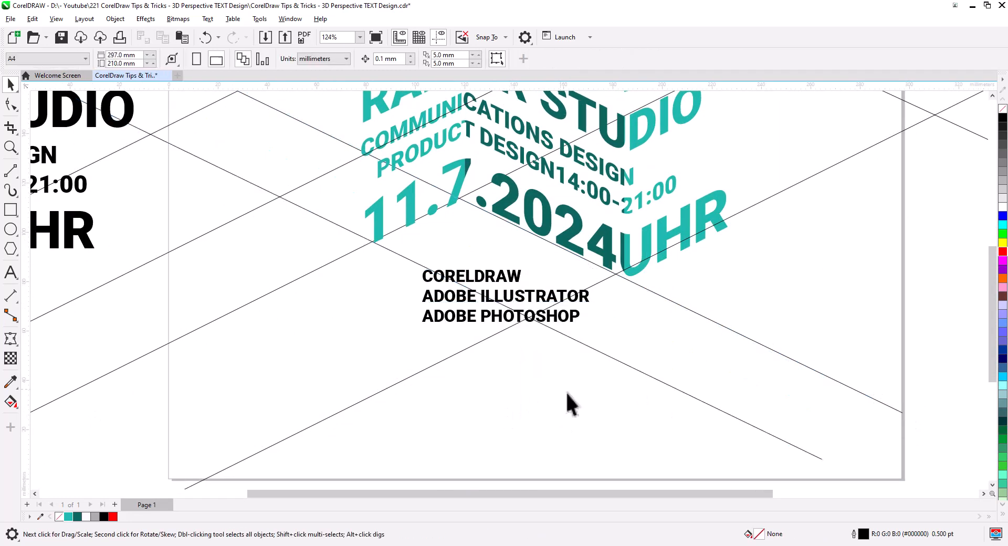
Draw a rectangle about 75 × 30 mm around the three-line software text and group the two.
click(10, 209)
drag(411, 257, 595, 333)
click(10, 84)
shift+click(516, 321)
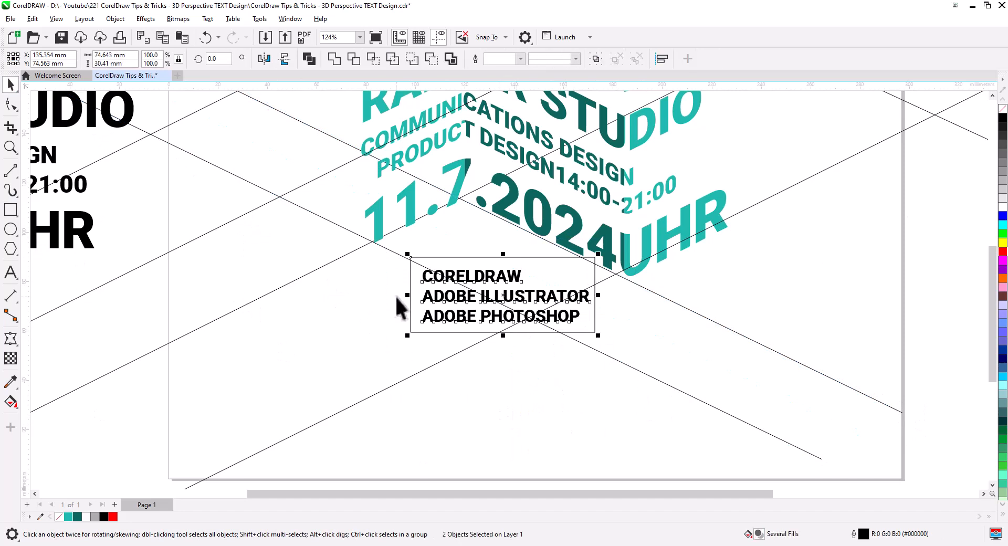
key(ctrl+g)
Add perspective to the software text group and fit its four corners to the guide line intersections below 2024.
click(115, 19)
mouse_move(175, 353)
click(320, 353)
drag(410, 257, 459, 199)
drag(410, 333, 372, 242)
drag(595, 258, 616, 274)
drag(595, 332, 529, 317)
click(10, 84)
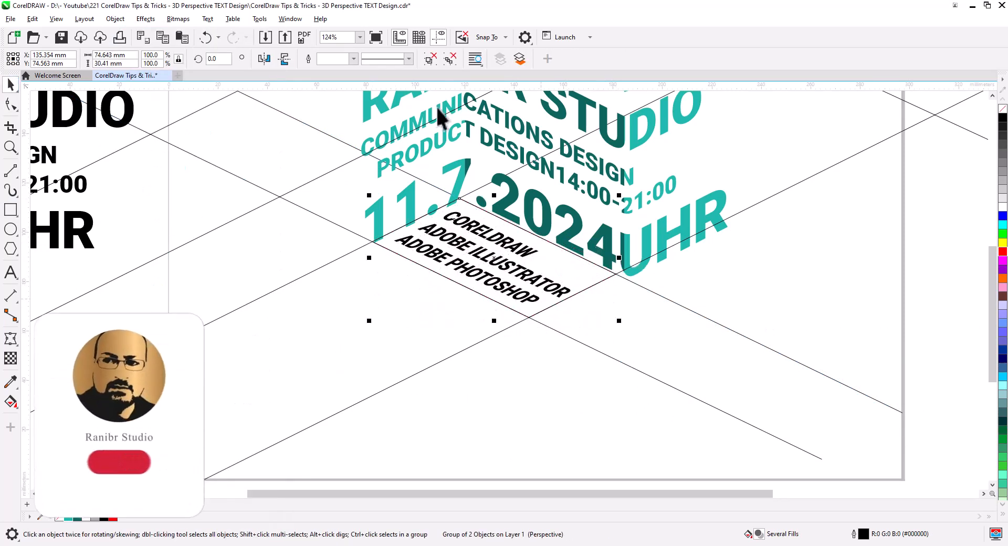
Delete the frame rectangle and the guide lines that border the software text on the lower face.
ctrl+click(580, 281)
key(Delete)
click(560, 333)
key(Delete)
click(514, 325)
key(Delete)
click(676, 304)
key(Delete)
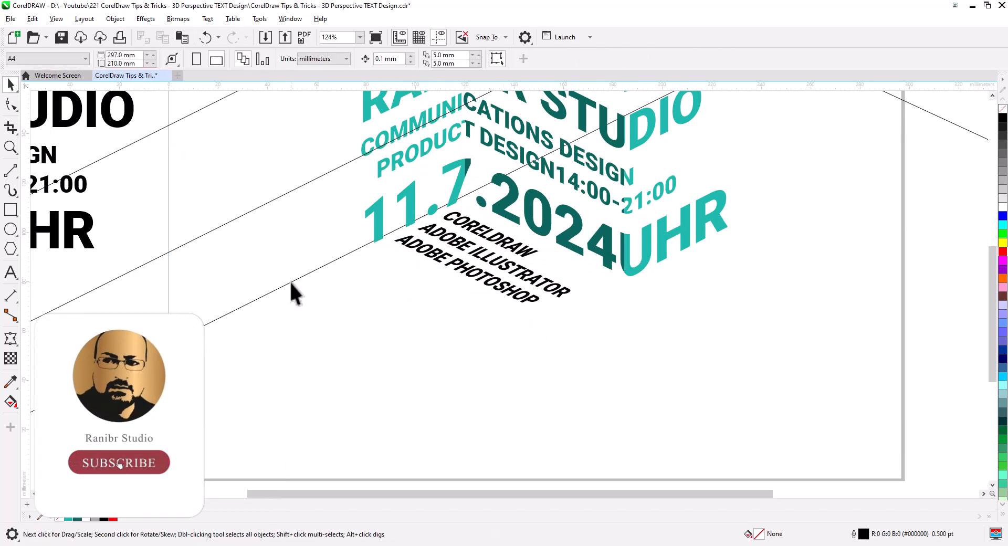
Delete the remaining diagonal guide lines running across and above the perspective text.
click(291, 282)
key(Delete)
click(245, 214)
key(Delete)
click(193, 112)
key(Delete)
drag(448, 284, 379, 397)
click(594, 275)
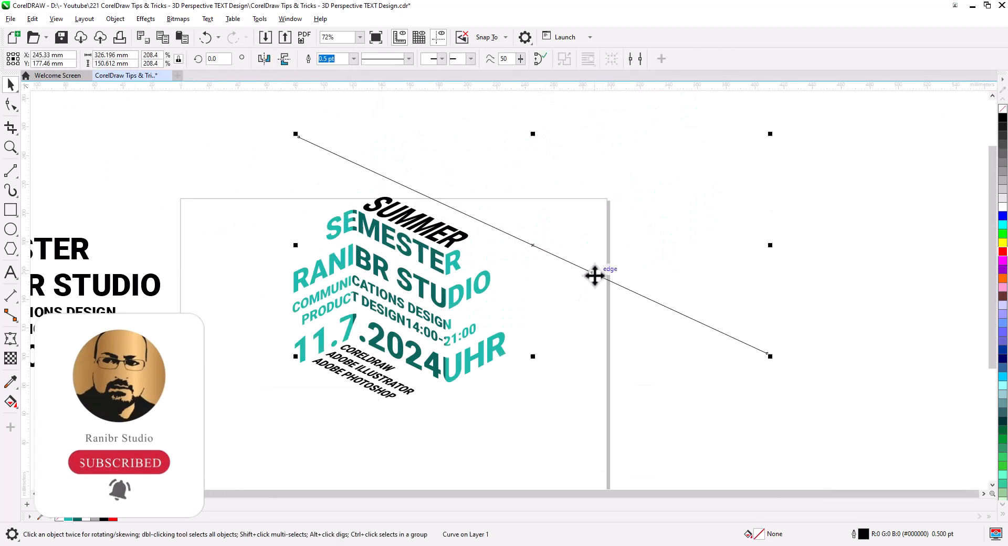
key(Delete)
Group all the perspective text and centre the group on the page.
drag(574, 421, 212, 162)
key(ctrl+g)
key(p)
drag(518, 360, 526, 267)
Add a 297 × 210 mm page-sized rectangle behind the design and ungroup the text group.
double_click(10, 210)
click(11, 84)
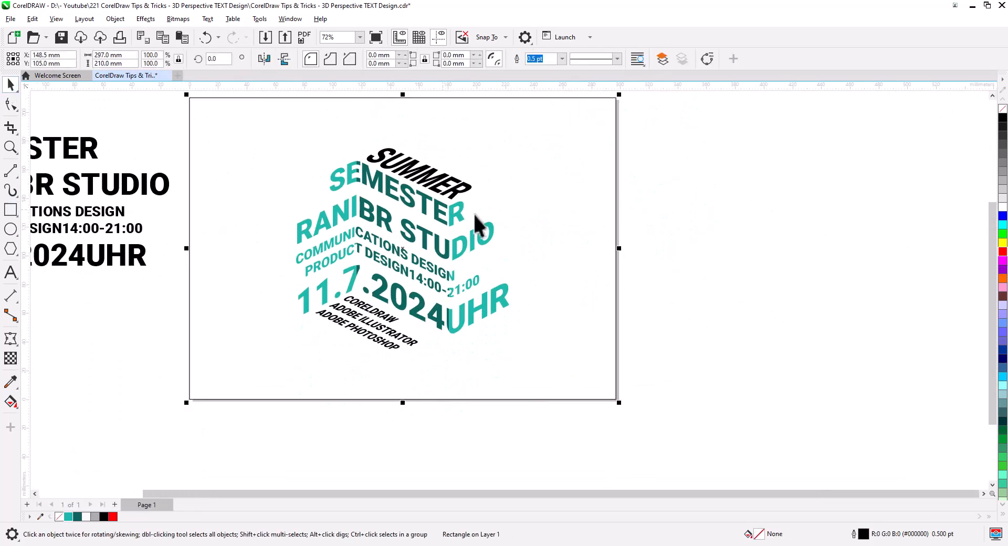
click(644, 198)
click(459, 200)
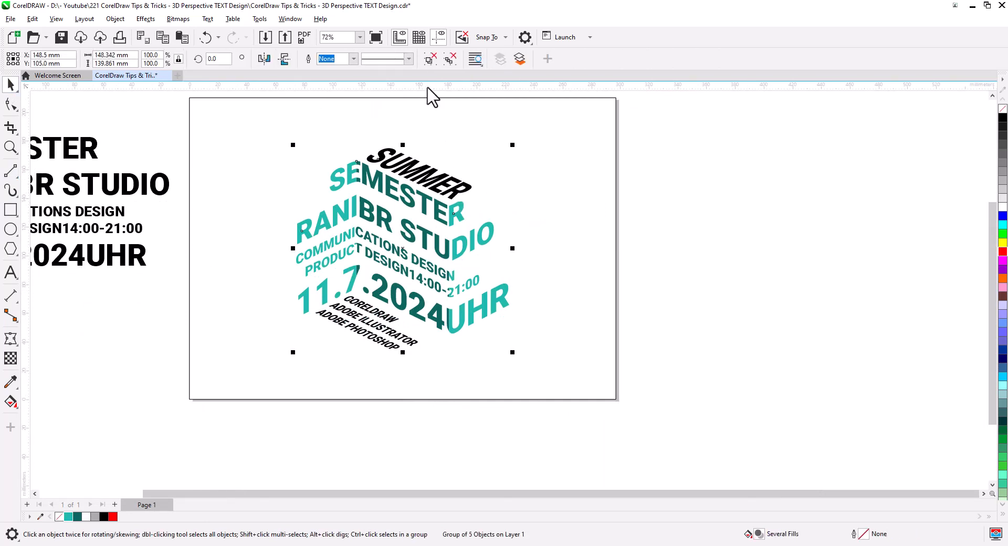
click(448, 62)
Fill SUMMER and the three-line software text with white.
click(658, 228)
shift+click(426, 325)
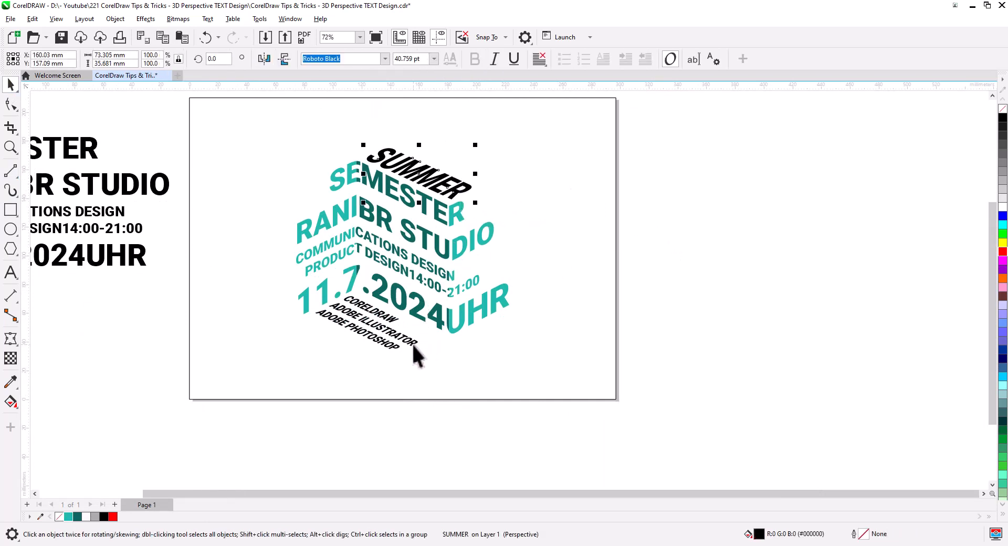
click(1003, 207)
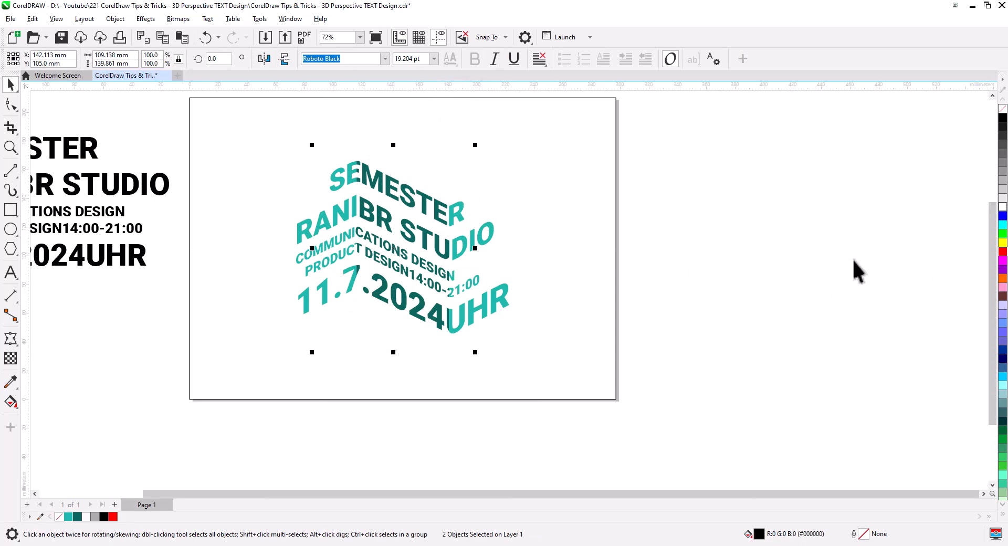
Fill the page-sized background rectangle with black.
click(813, 266)
click(576, 195)
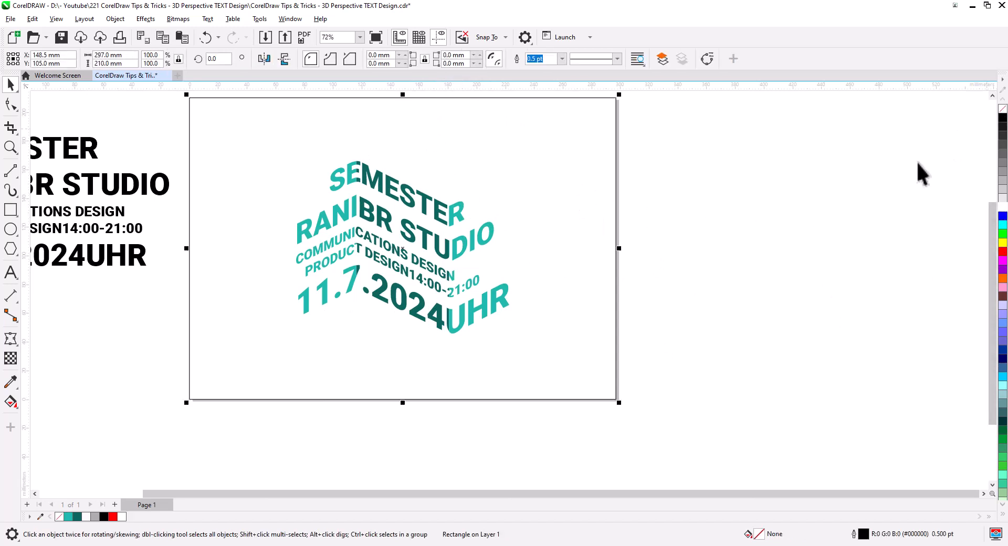
click(1002, 117)
click(768, 309)
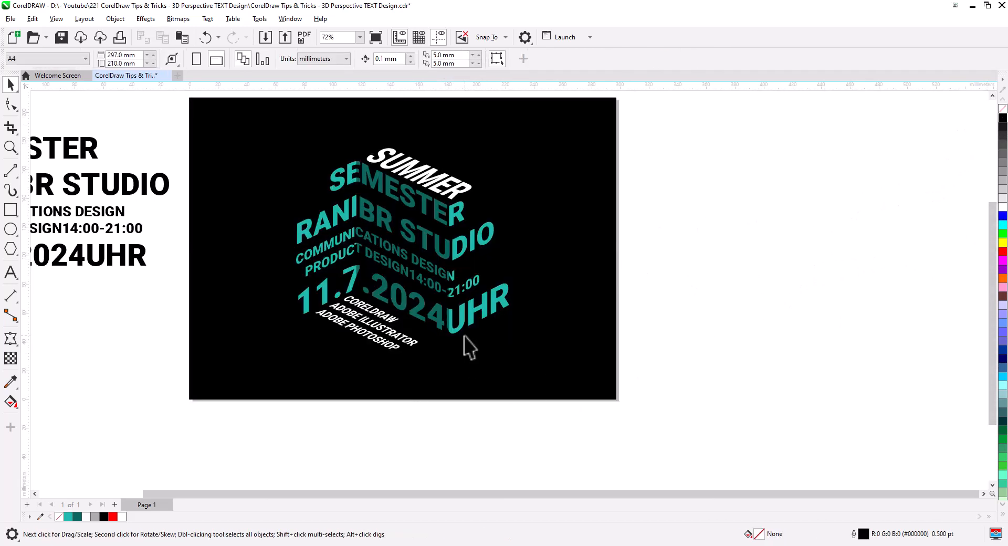
Open the light teal curve of the face containing DIO, 21:00 and UHR for node editing.
scroll(431, 250, up, 1)
scroll(430, 250, up, 2)
drag(474, 279, 485, 325)
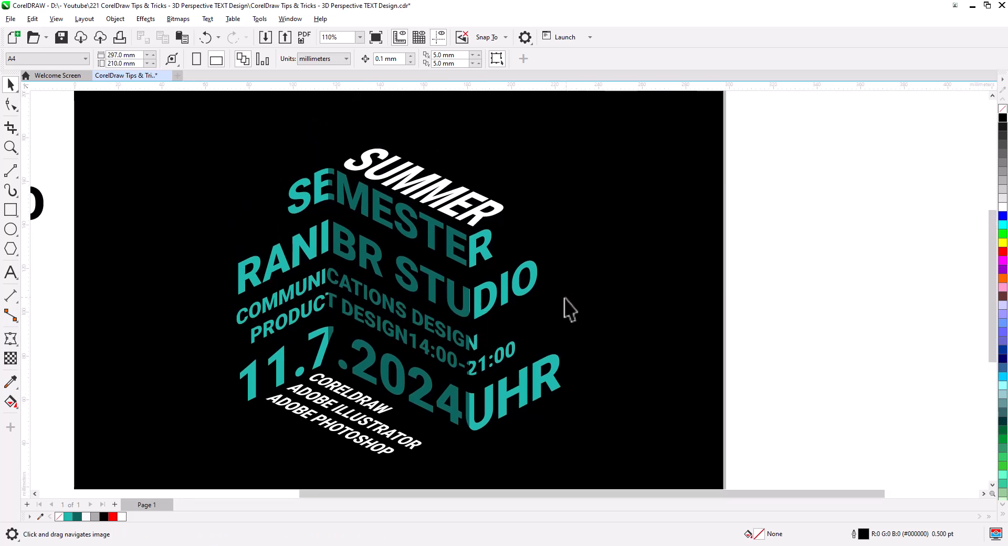
drag(509, 353, 512, 336)
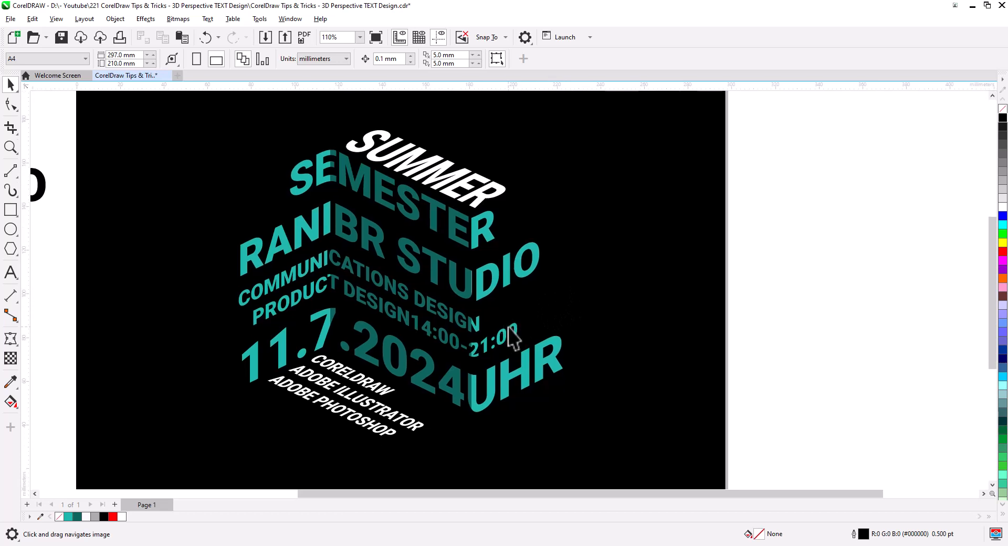
click(474, 329)
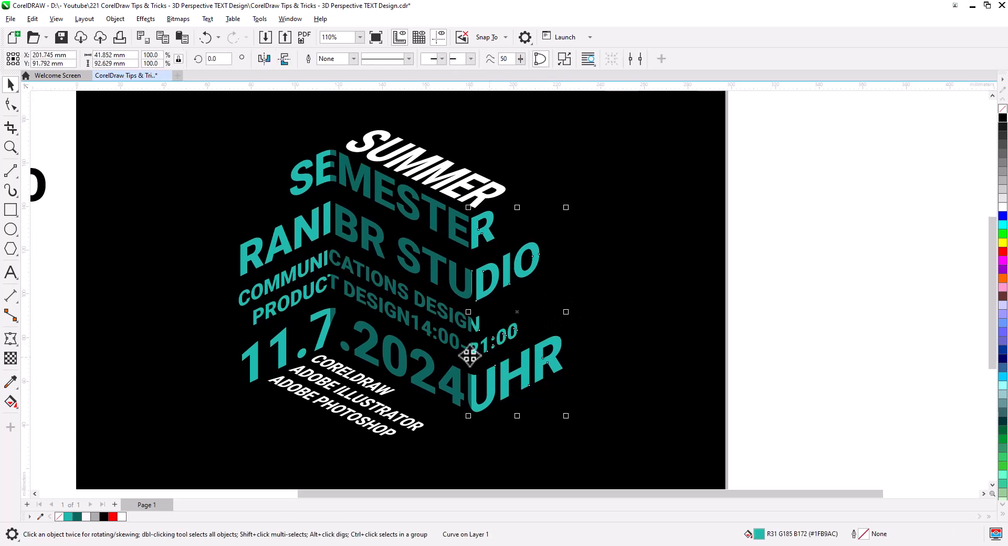
click(11, 104)
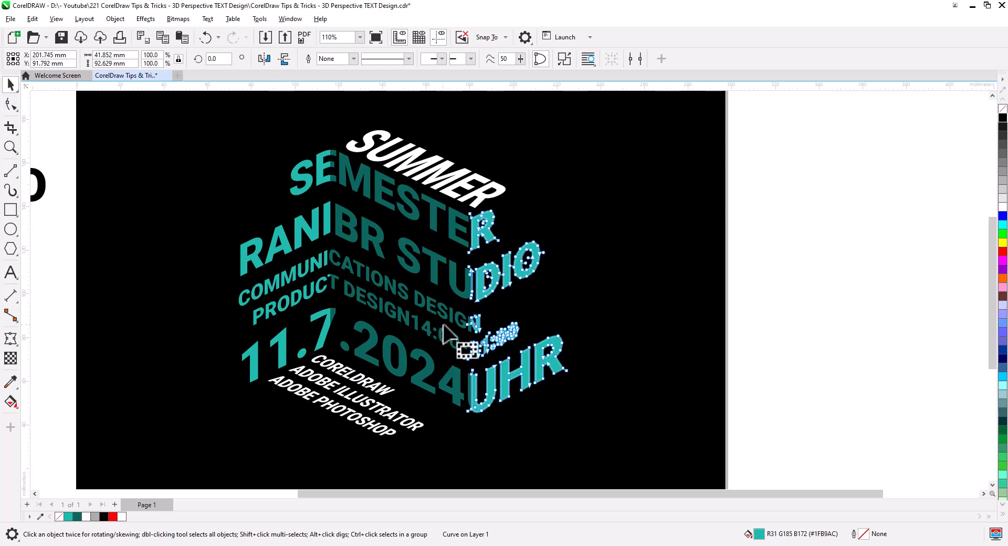
scroll(496, 349, up, 6)
drag(496, 349, 479, 315)
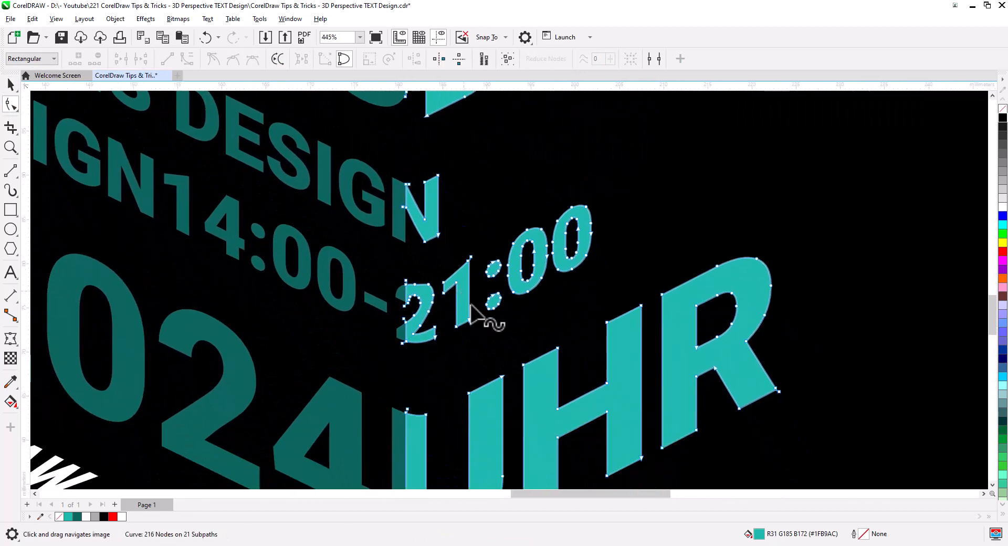
scroll(495, 330, up, 1)
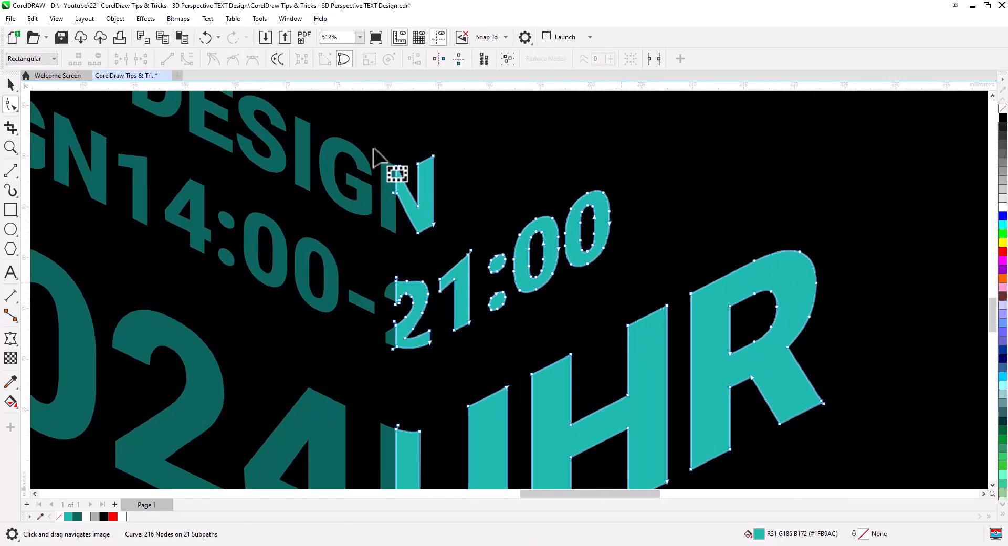
Select all nodes of the N fragment and 21:00, remove them from the curve and paste them back as a separate curve.
click(14, 104)
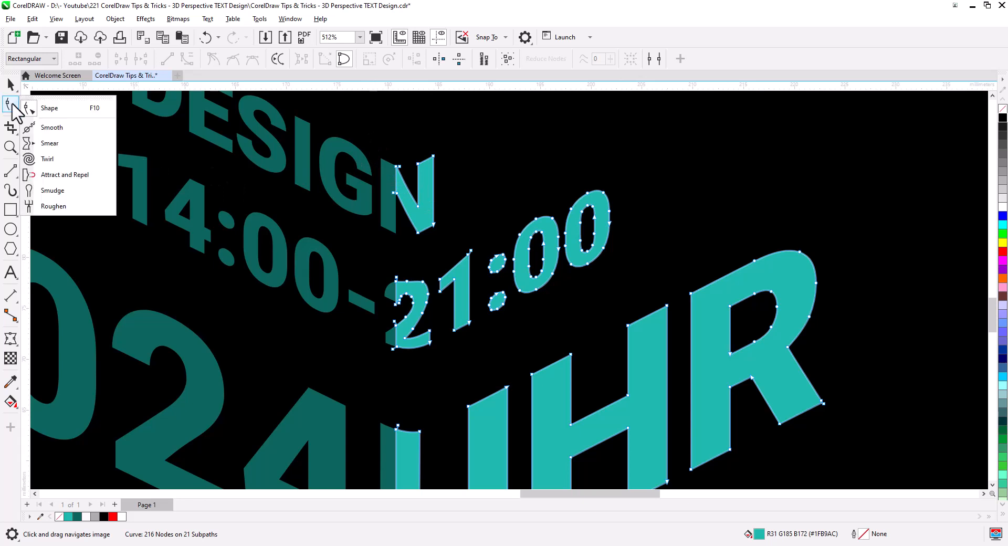
click(16, 87)
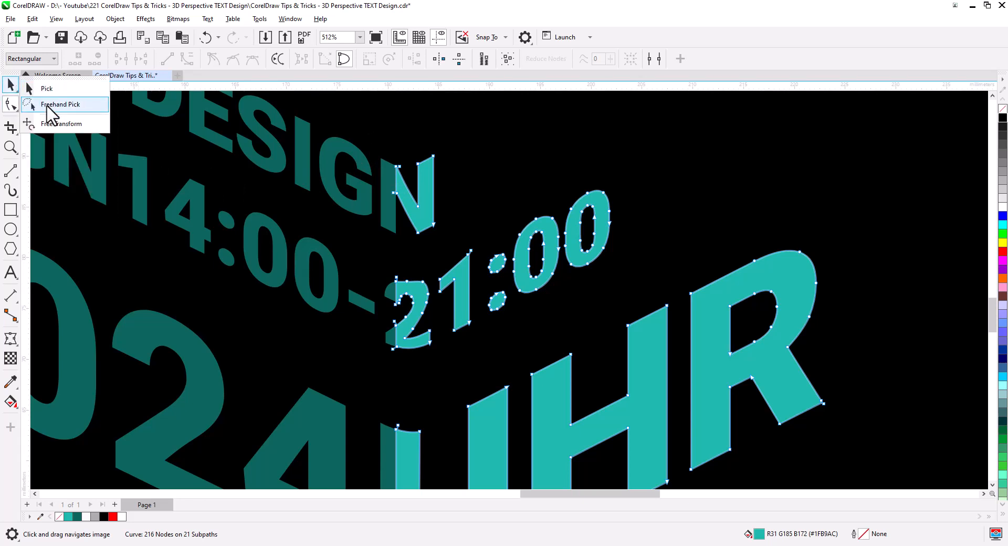
click(51, 105)
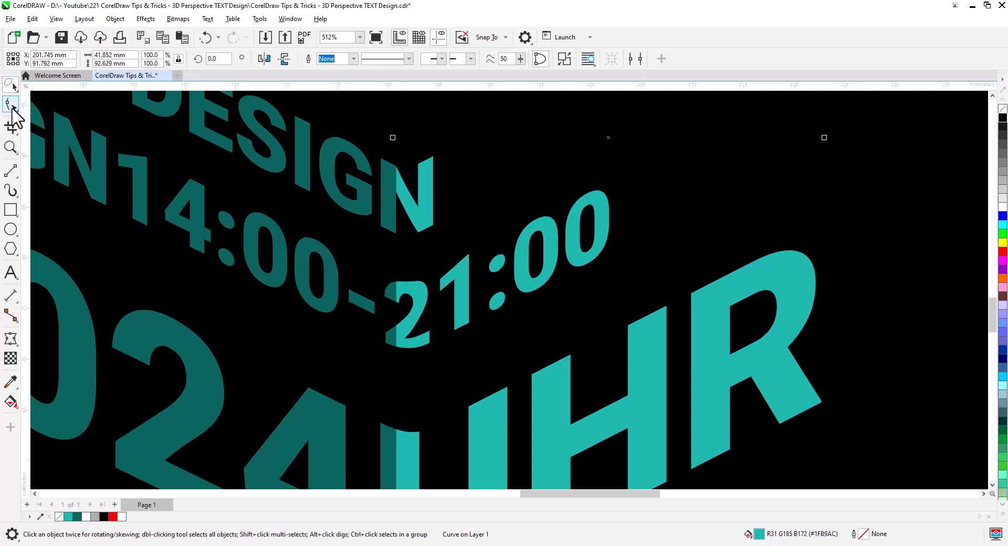
click(10, 104)
drag(374, 138, 447, 247)
drag(390, 261, 437, 351)
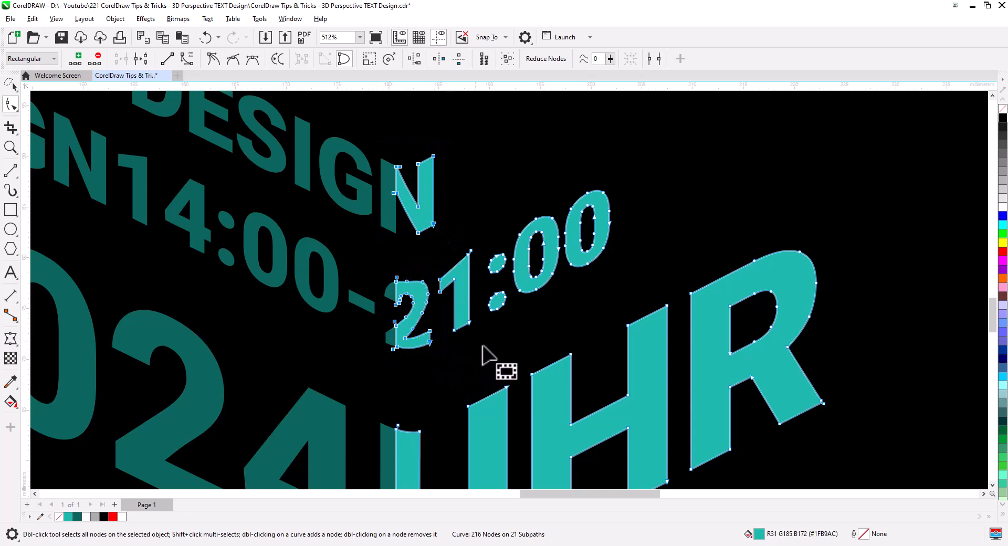
mouse_move(454, 234)
mouse_down()
mouse_move(474, 265)
mouse_move(461, 289)
mouse_up()
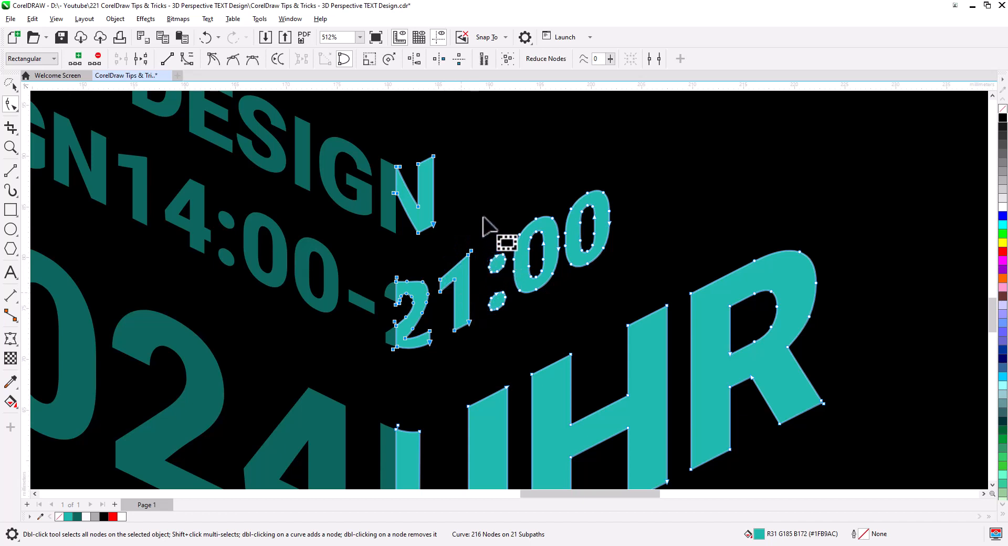
drag(483, 184, 617, 325)
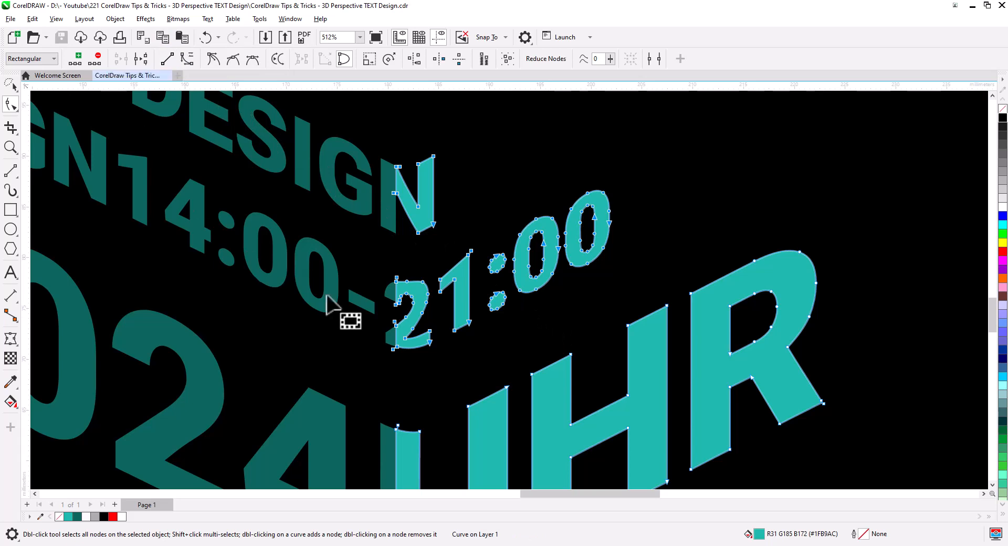
key(Delete)
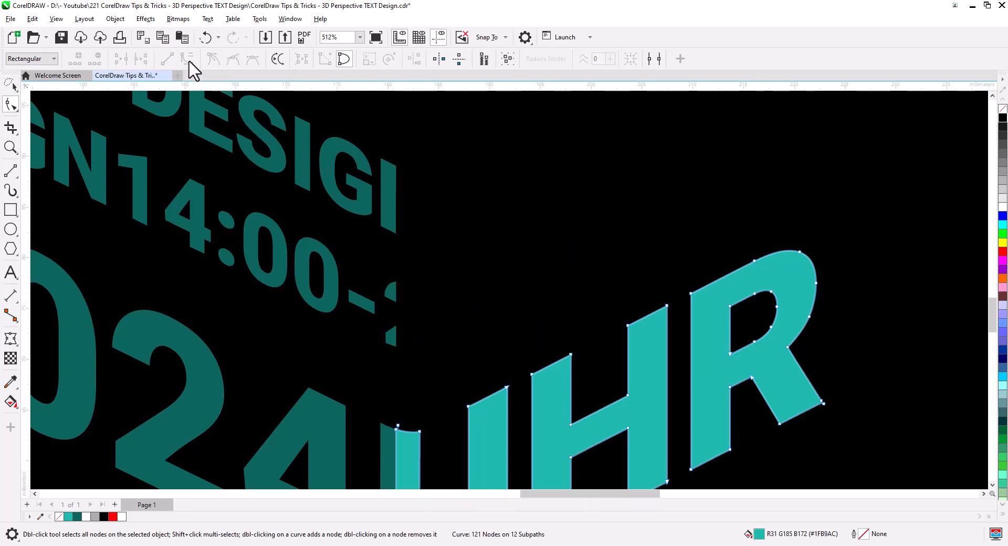
click(179, 38)
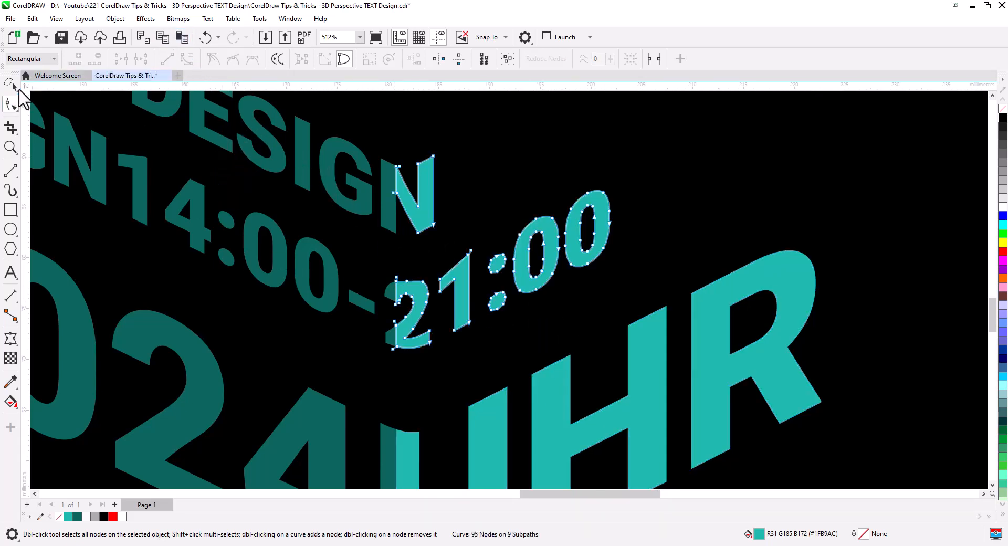
Test-move the separated N fragment and 21:00 curve, undo the move, and fill the curve with white (#FCFCFC).
click(11, 87)
click(44, 91)
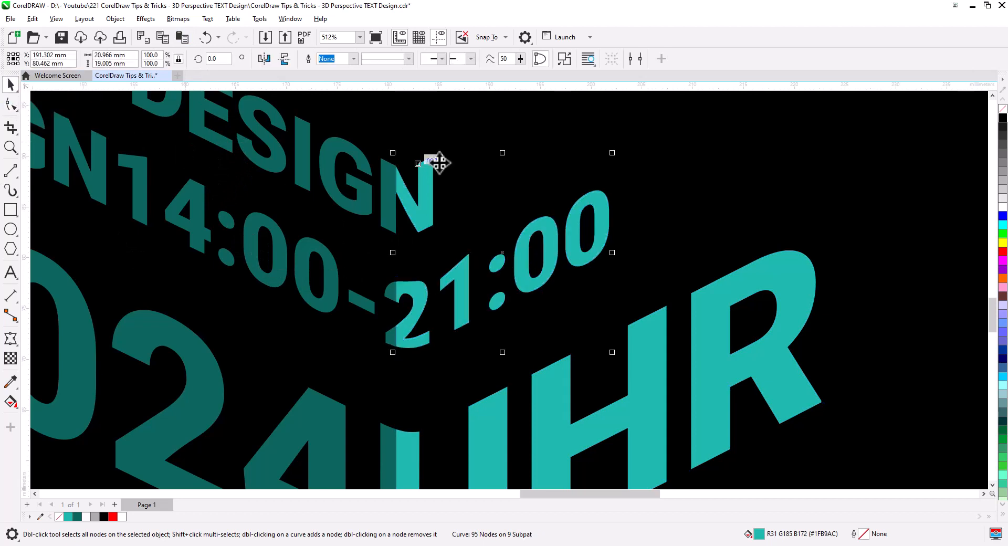
drag(433, 206, 516, 199)
key(ctrl+z)
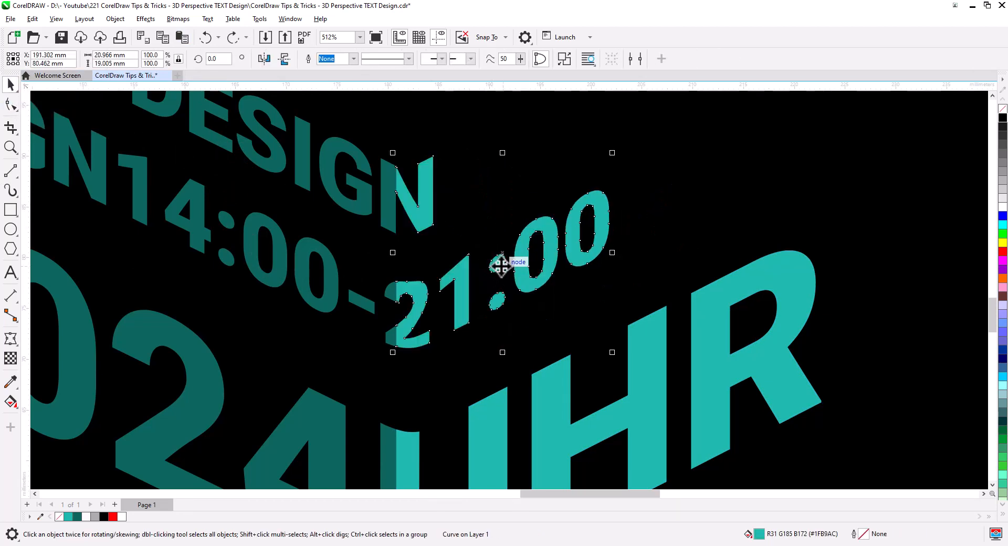
click(84, 517)
Break apart the dark teal curve of the middle face into separate letter shapes.
scroll(239, 396, down, 2)
drag(286, 407, 517, 409)
scroll(447, 408, down, 2)
drag(448, 407, 461, 408)
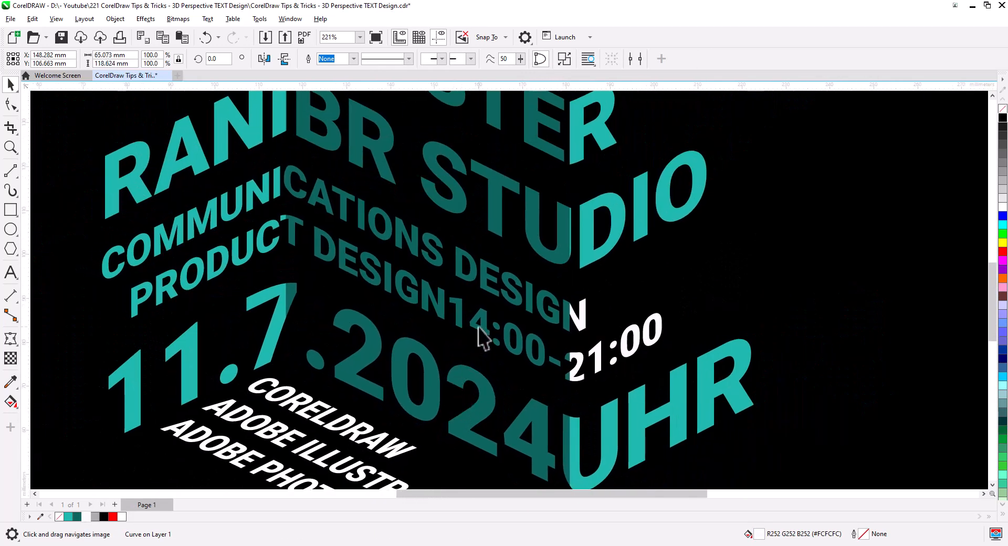
scroll(478, 327, up, 2)
click(407, 235)
right_click(462, 253)
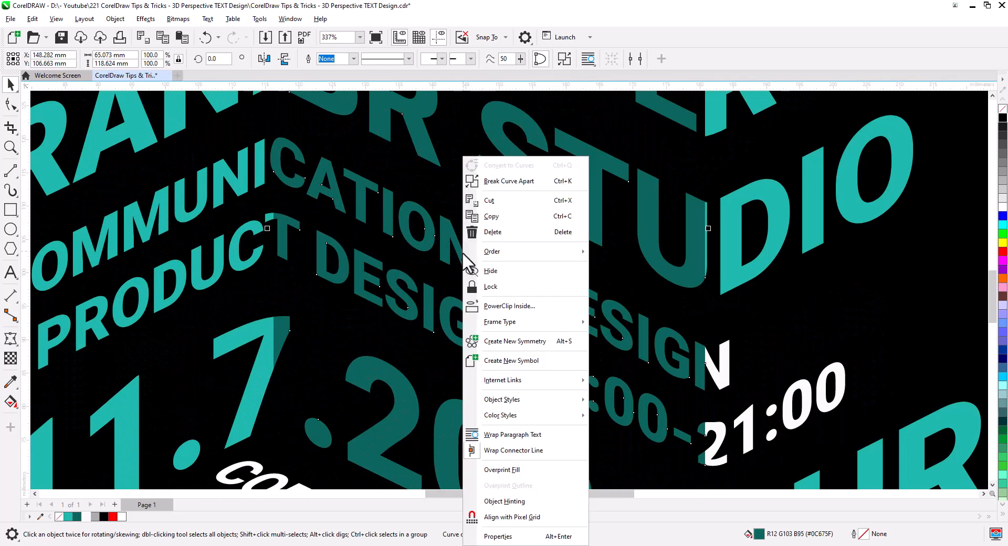
click(504, 179)
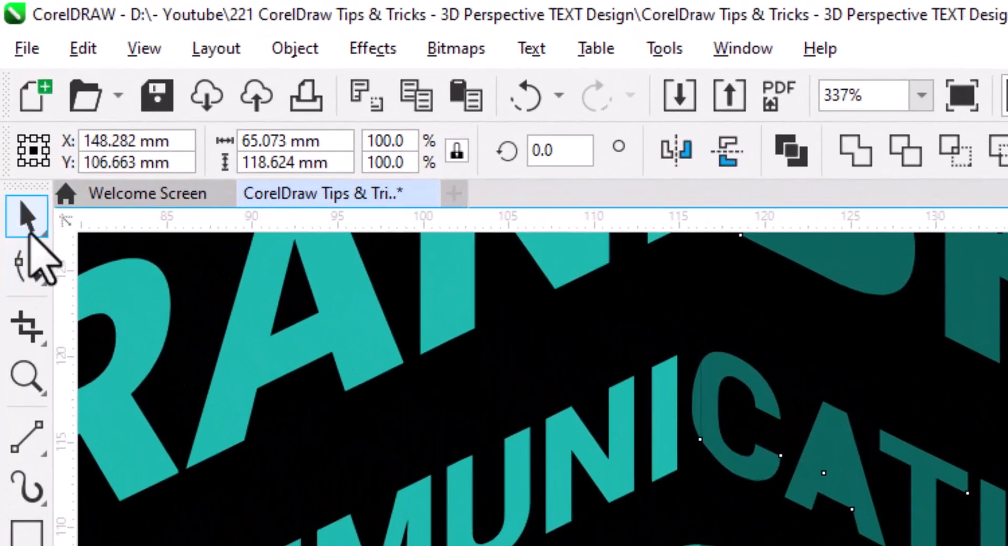
Try to pick the pieces around the white N and 21:00 with the Freehand Pick tool.
click(12, 83)
click(112, 262)
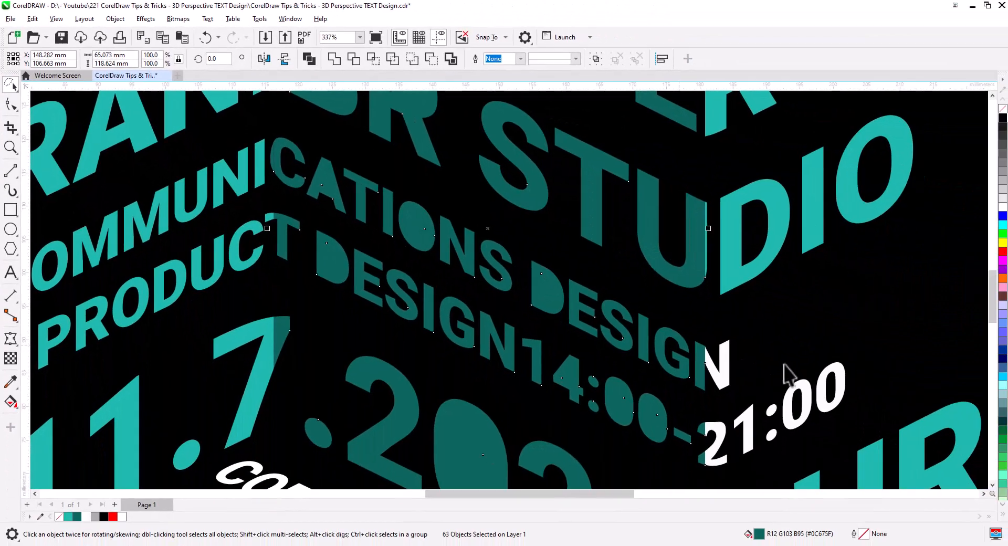
drag(787, 371, 802, 314)
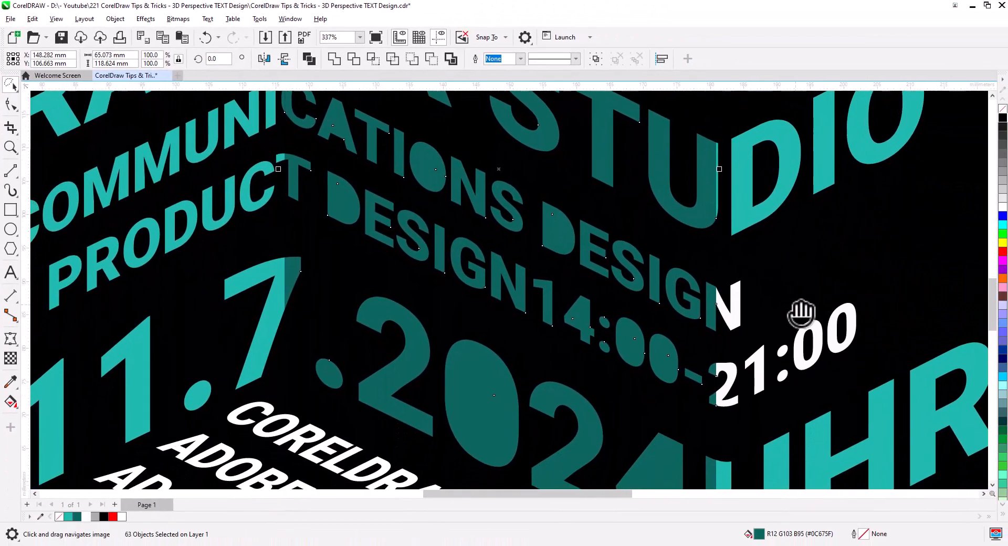
click(728, 273)
scroll(702, 329, down, 8)
drag(717, 356, 753, 404)
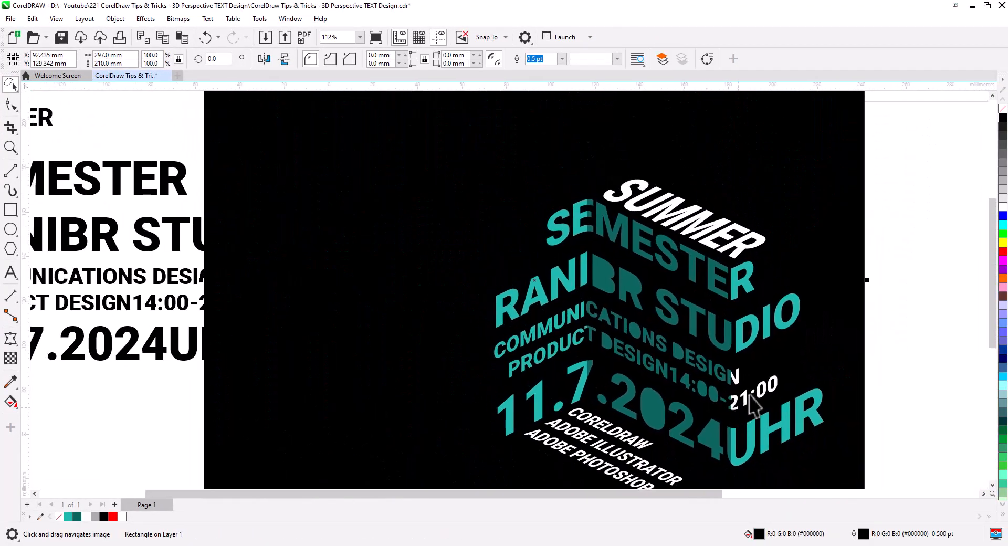
Move the black background rectangle off the text to the empty area beside the page with the Pick tool.
click(14, 84)
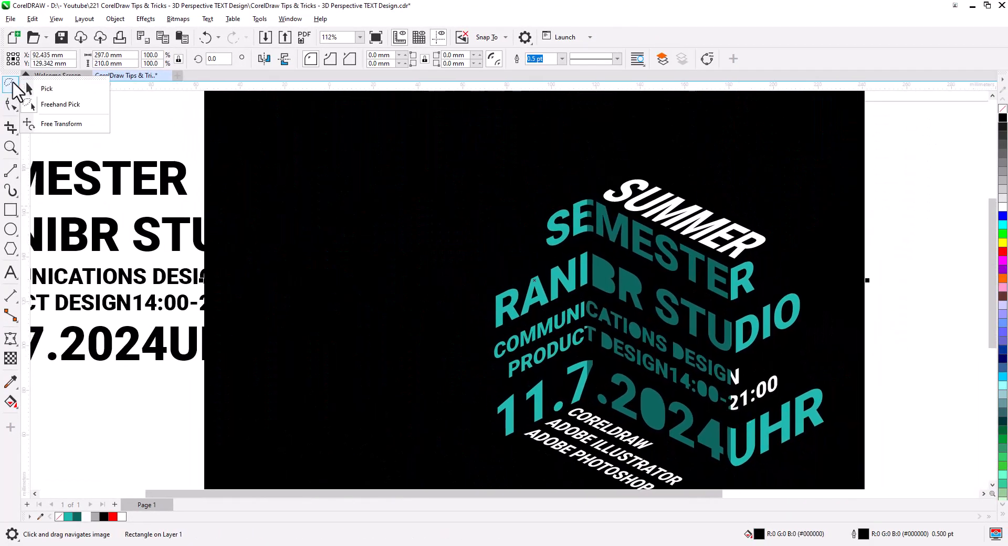
click(47, 88)
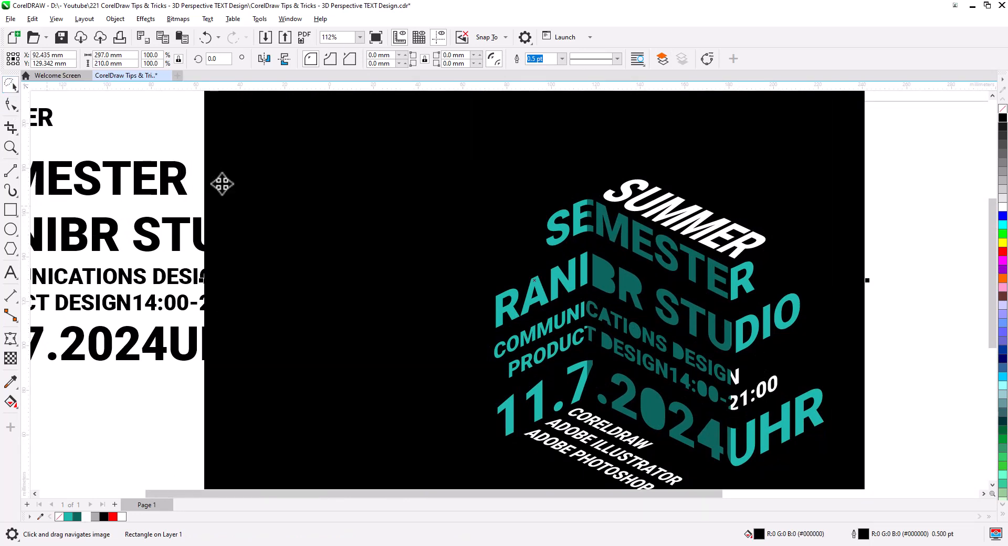
drag(488, 210, 946, 232)
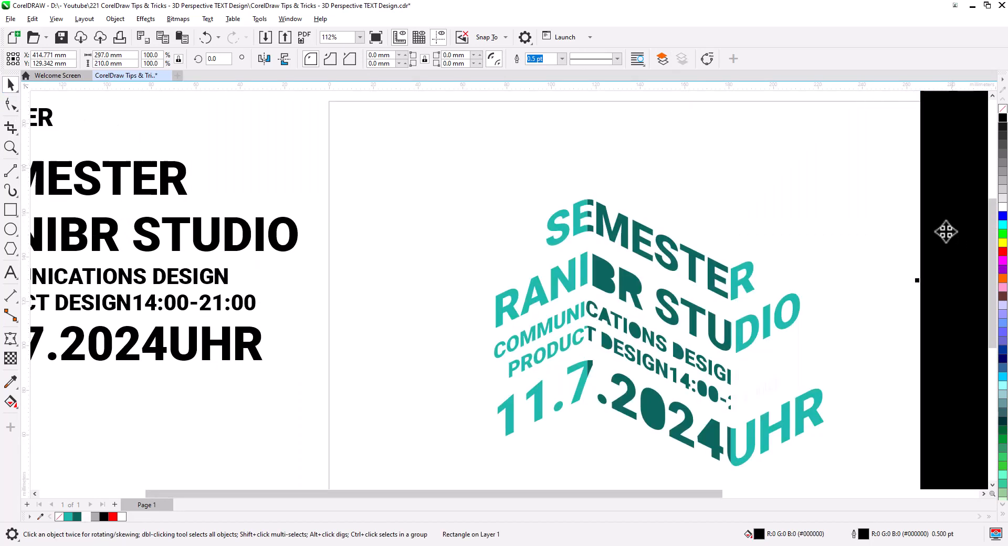
click(767, 383)
scroll(767, 376, up, 4)
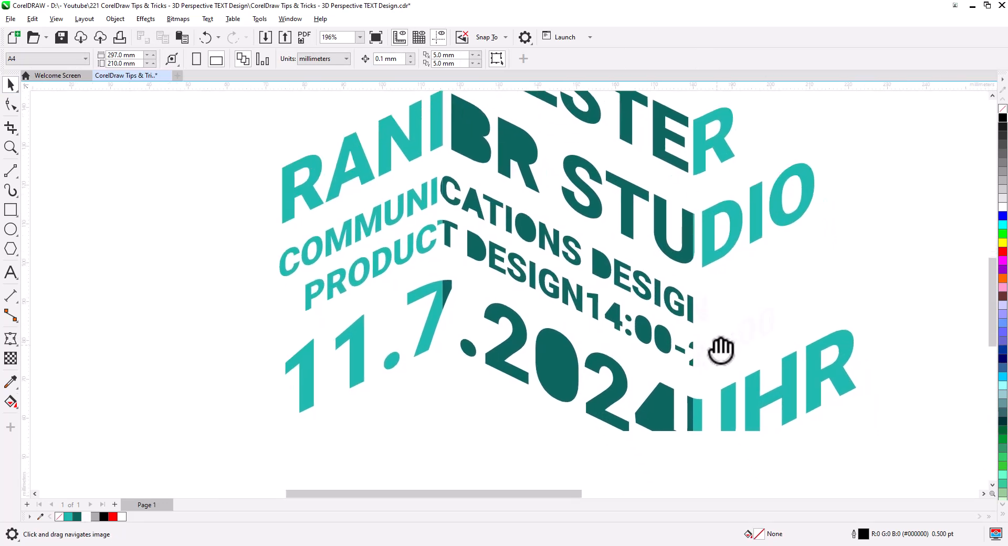
drag(674, 299, 701, 339)
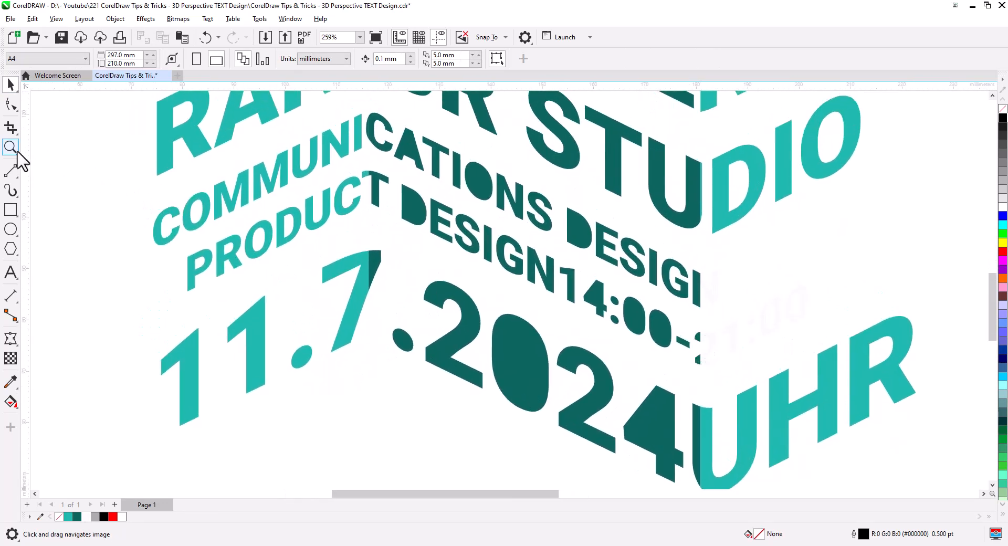
Select the dark teal CATIONS DESIGN and T DESIGN14:00- pieces of the middle face with Freehand Pick and combine them into one curve.
click(10, 92)
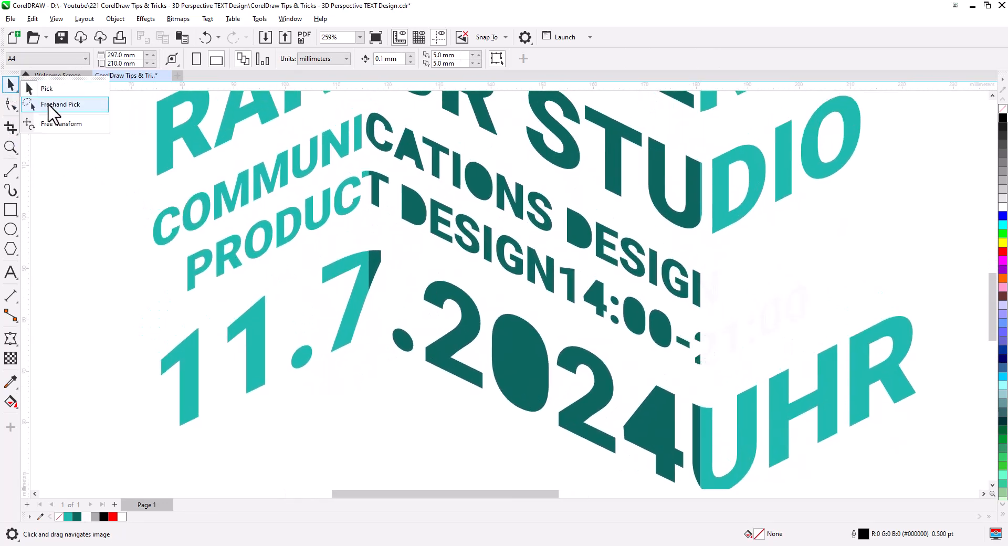
click(52, 103)
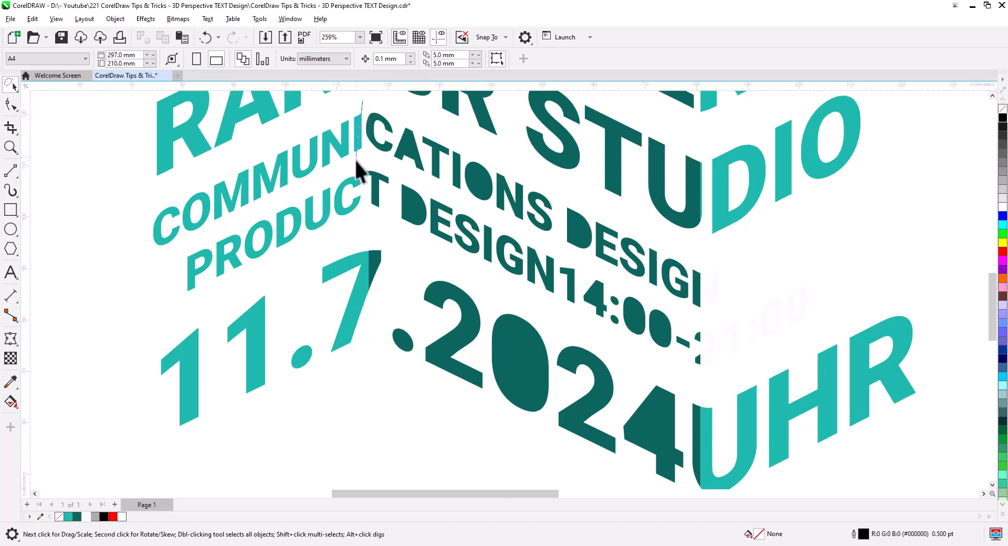
mouse_move(471, 272)
mouse_down()
mouse_move(696, 372)
mouse_move(708, 349)
mouse_move(707, 267)
mouse_up()
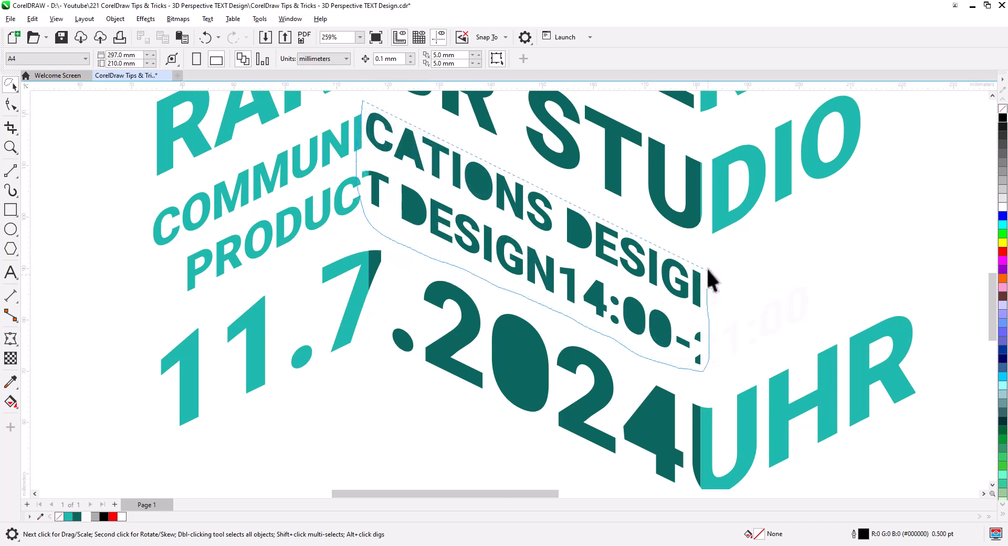
drag(648, 236, 497, 162)
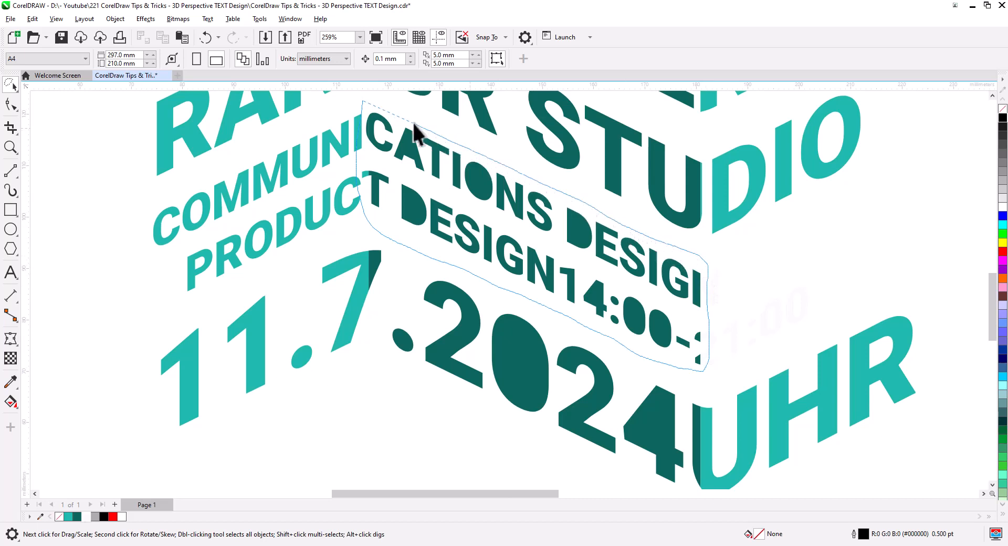
drag(365, 103, 362, 112)
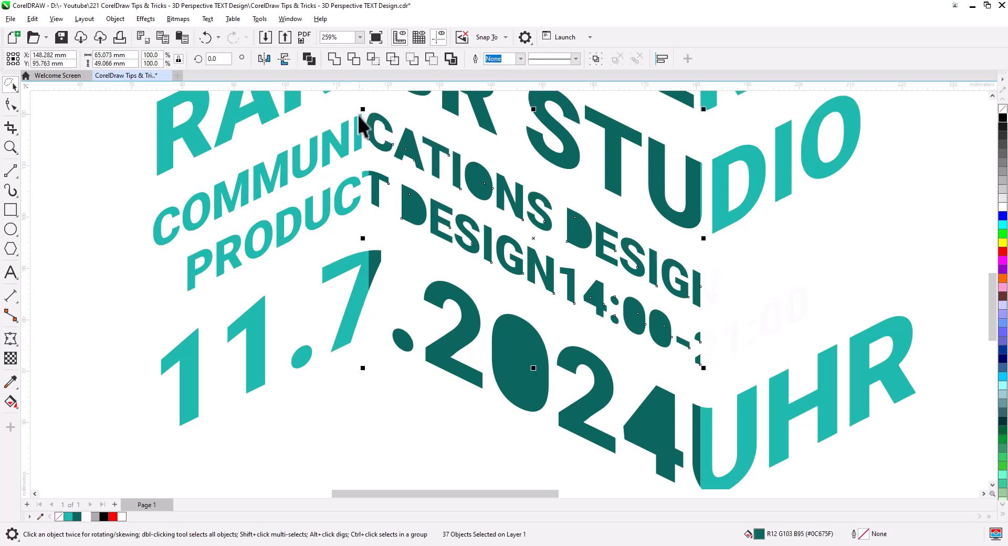
click(310, 58)
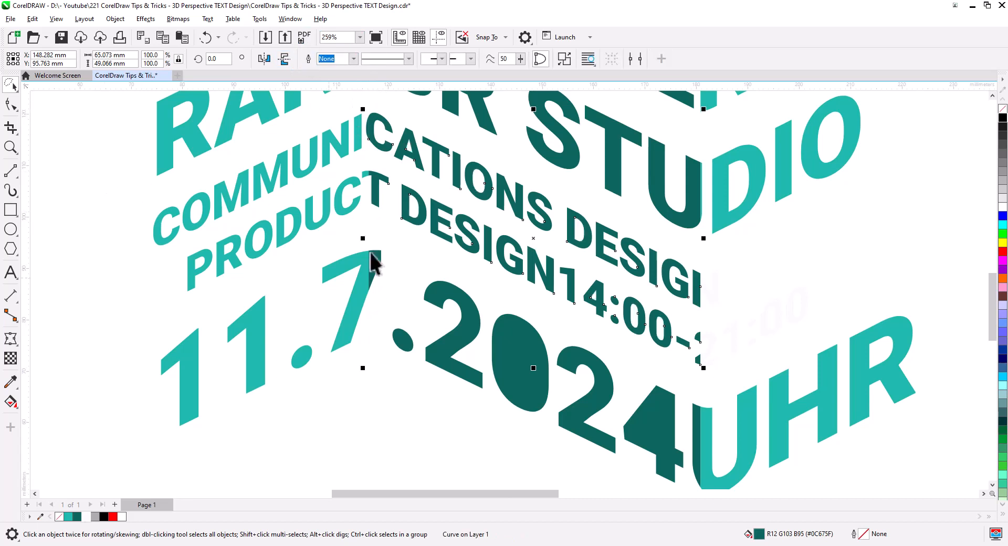
Combine the middle face's date pieces into one curve and its SEMESTER and BR STU pieces into another.
mouse_move(371, 253)
mouse_down()
mouse_move(696, 472)
mouse_move(389, 194)
mouse_move(370, 209)
mouse_up()
click(309, 57)
scroll(435, 143, up, 1)
drag(435, 143, 405, 368)
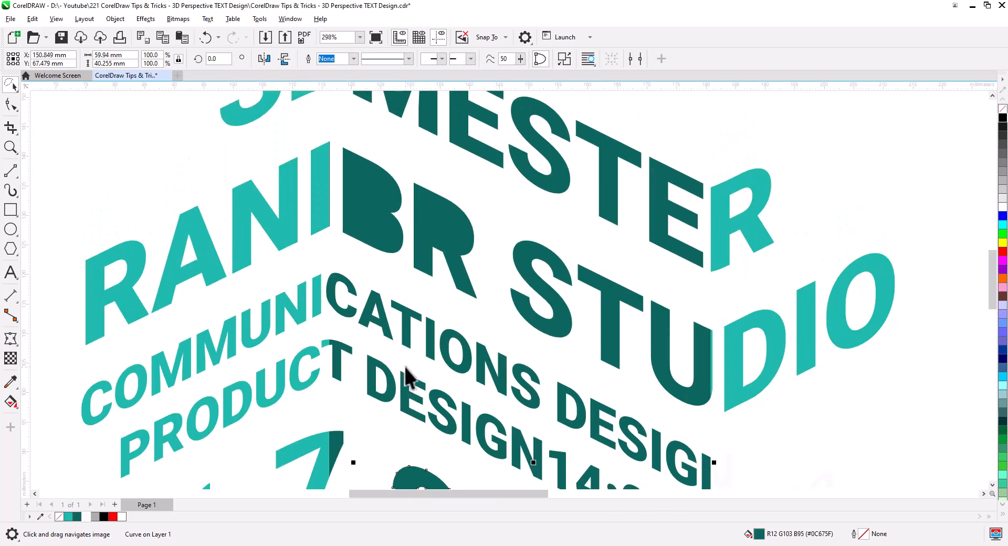
scroll(405, 368, down, 2)
mouse_move(357, 148)
mouse_down()
mouse_move(358, 195)
mouse_move(541, 399)
mouse_move(554, 194)
mouse_move(358, 152)
mouse_up()
click(309, 58)
Break apart the light teal curve of the left face into separate letter shapes.
scroll(315, 265, down, 2)
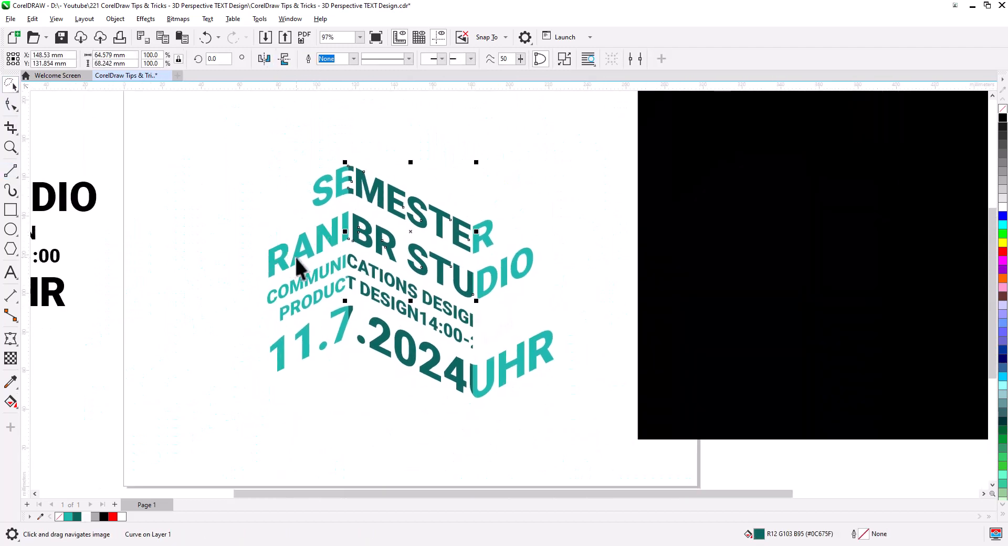
click(297, 261)
right_click(297, 262)
click(344, 182)
scroll(313, 305, up, 2)
click(33, 139)
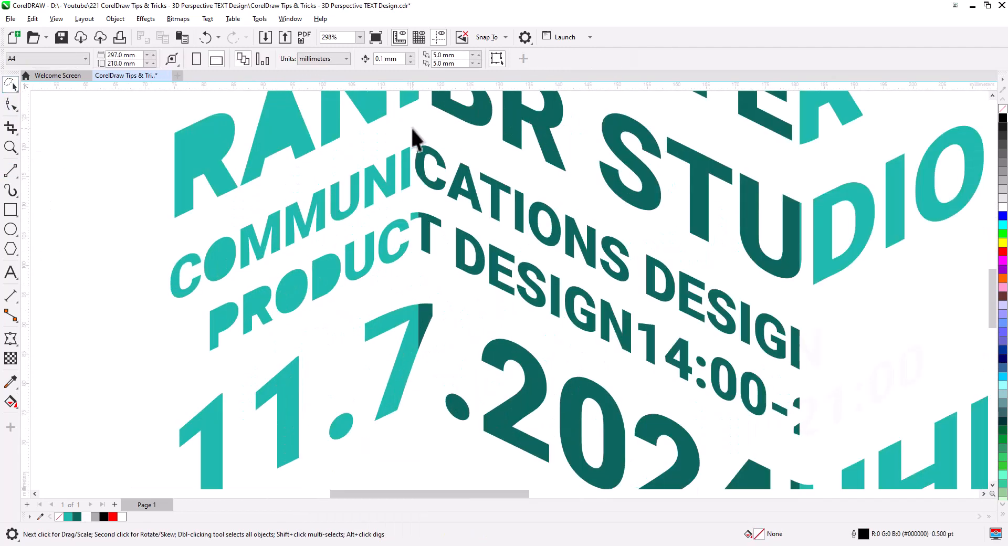
Combine the left face's COMMUNI and PRODUCT pieces into one curve and its 11.7 pieces into another.
mouse_move(415, 137)
mouse_down()
mouse_move(300, 352)
mouse_move(429, 251)
mouse_move(423, 145)
mouse_up()
scroll(420, 183, down, 2)
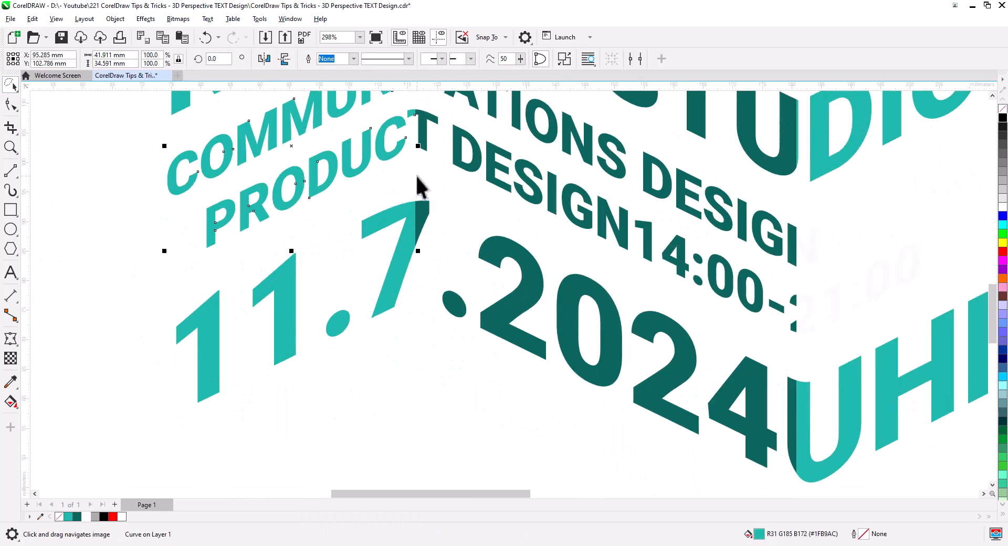
mouse_move(420, 197)
mouse_down()
mouse_move(389, 352)
mouse_move(425, 270)
mouse_up()
click(313, 60)
Select the left face's SE and RANI pieces with Freehand Pick and combine them into one curve.
scroll(414, 239, up, 3)
scroll(446, 210, down, 1)
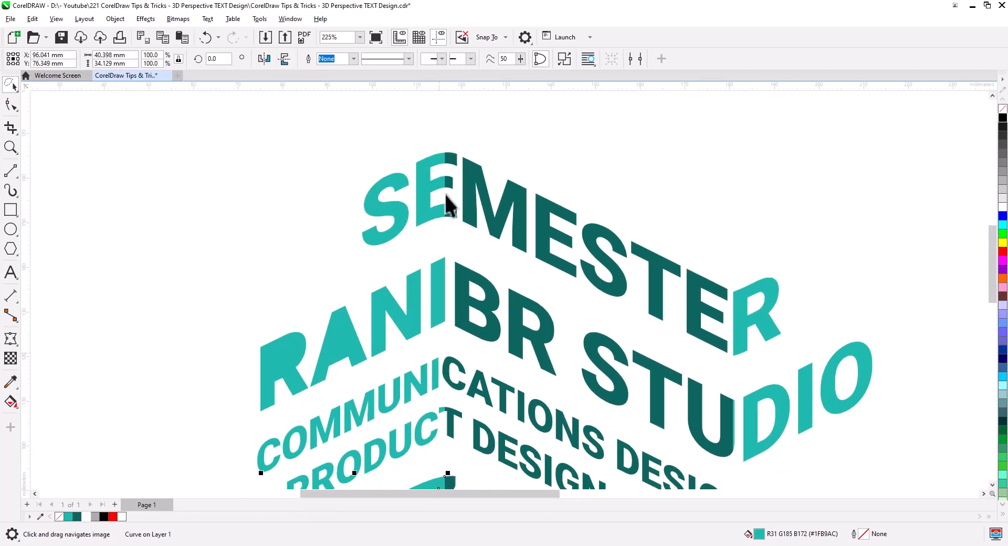
drag(294, 414, 295, 413)
click(313, 59)
key(ctrl+z)
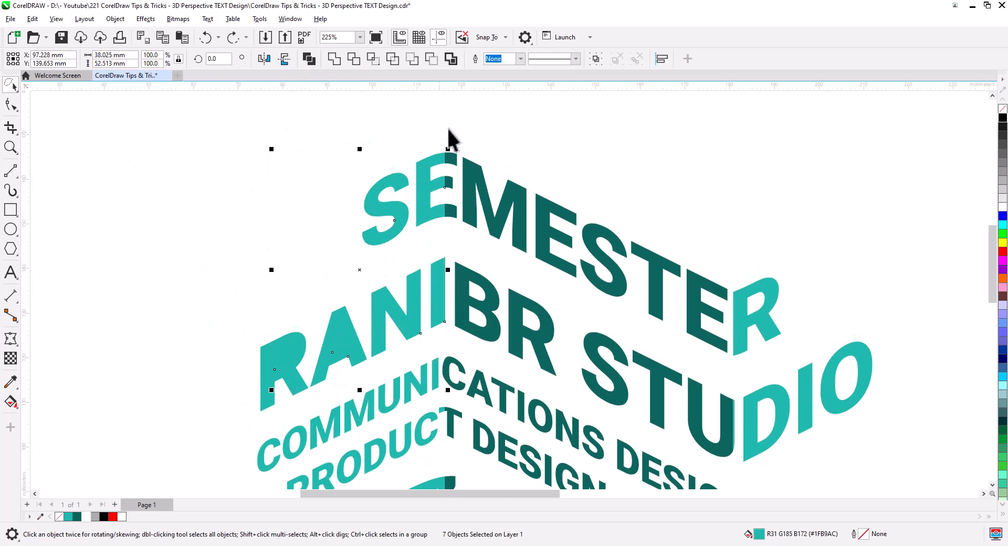
drag(222, 426, 222, 425)
key(ctrl+l)
Centre the black background rectangle on the page behind the text with the Pick tool.
click(11, 85)
click(148, 225)
scroll(284, 274, down, 2)
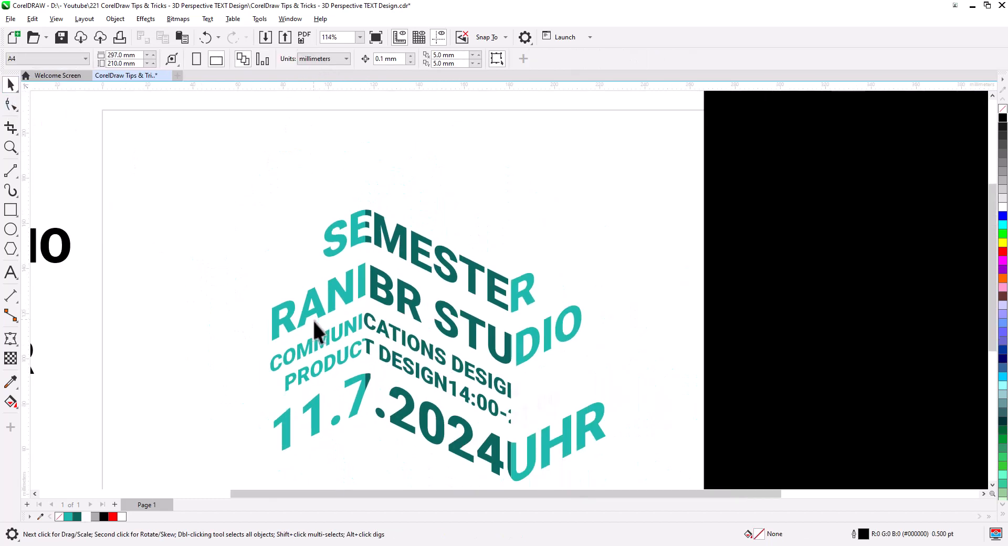
click(619, 278)
key(p)
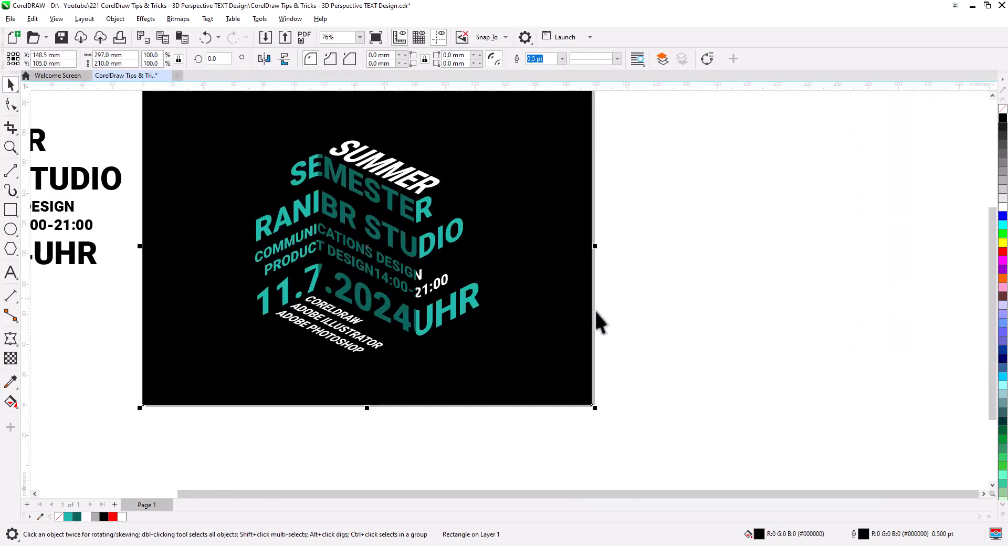
key(Escape)
Fill the middle face's CATIONS DESIGN and T DESIGN14:00- curve grey and the left face's COMMUNI and PRODUCT curve white (#FCFCFC).
scroll(369, 268, up, 2)
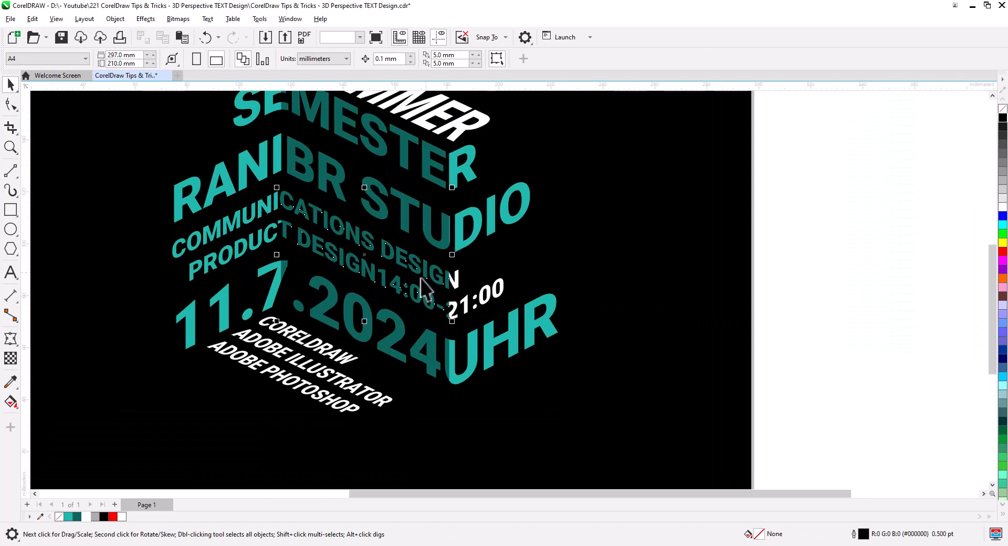
click(95, 517)
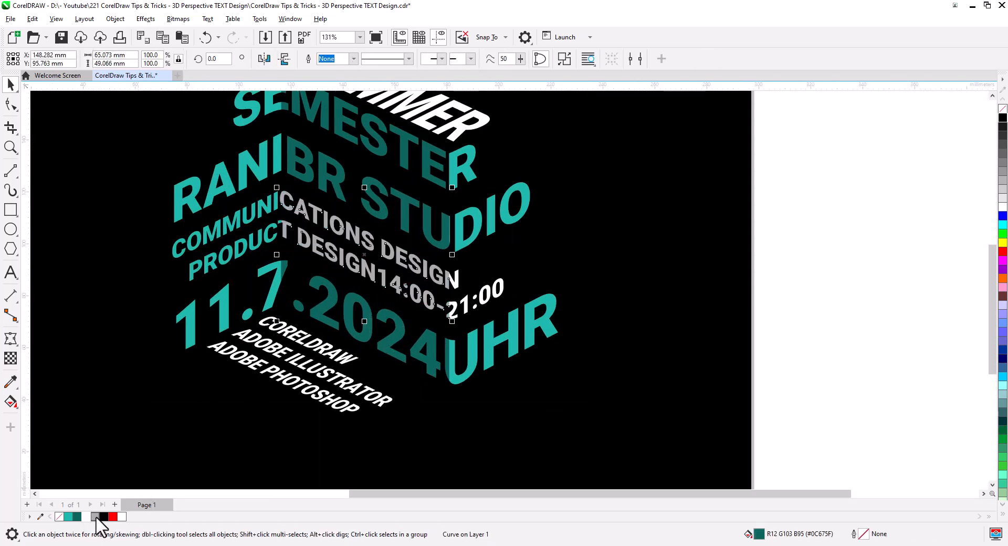
click(248, 267)
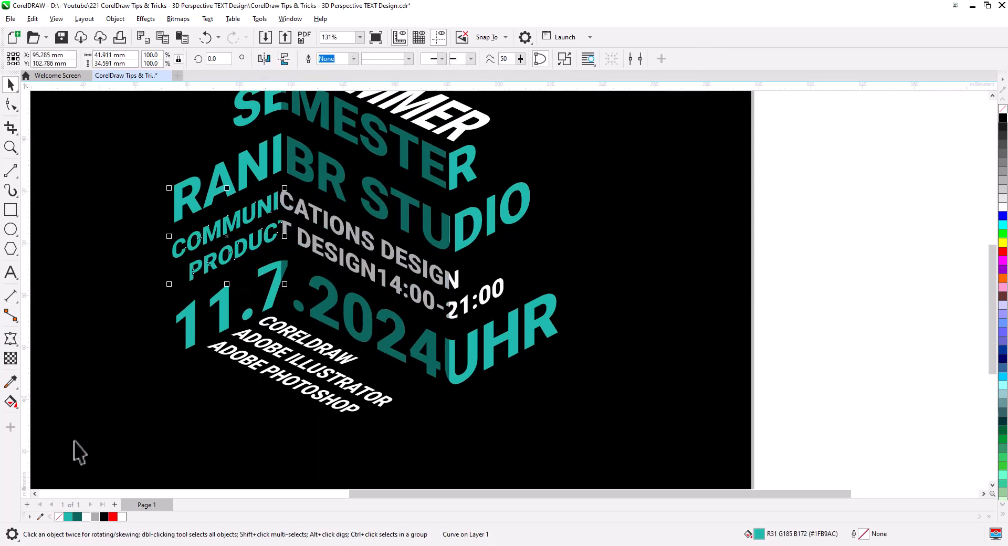
click(85, 517)
click(778, 314)
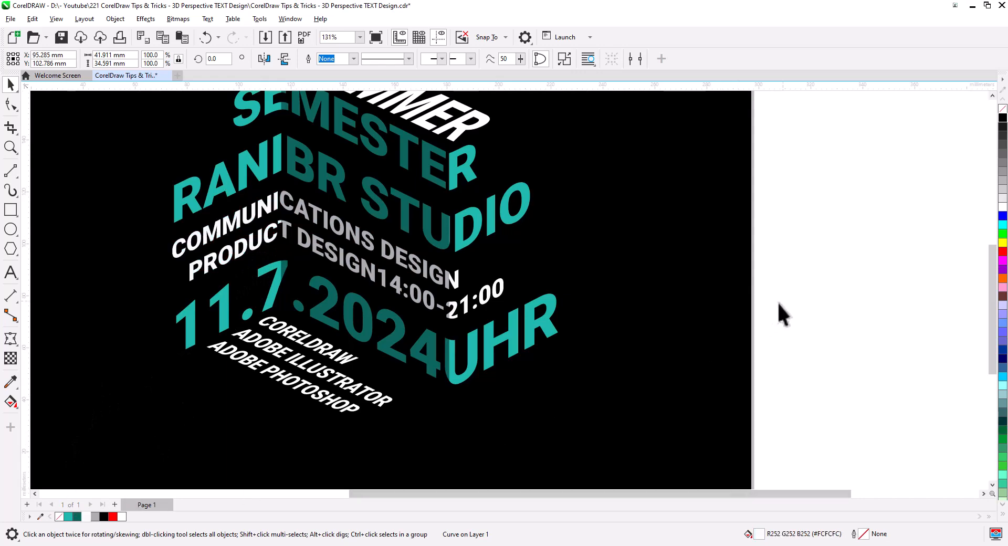